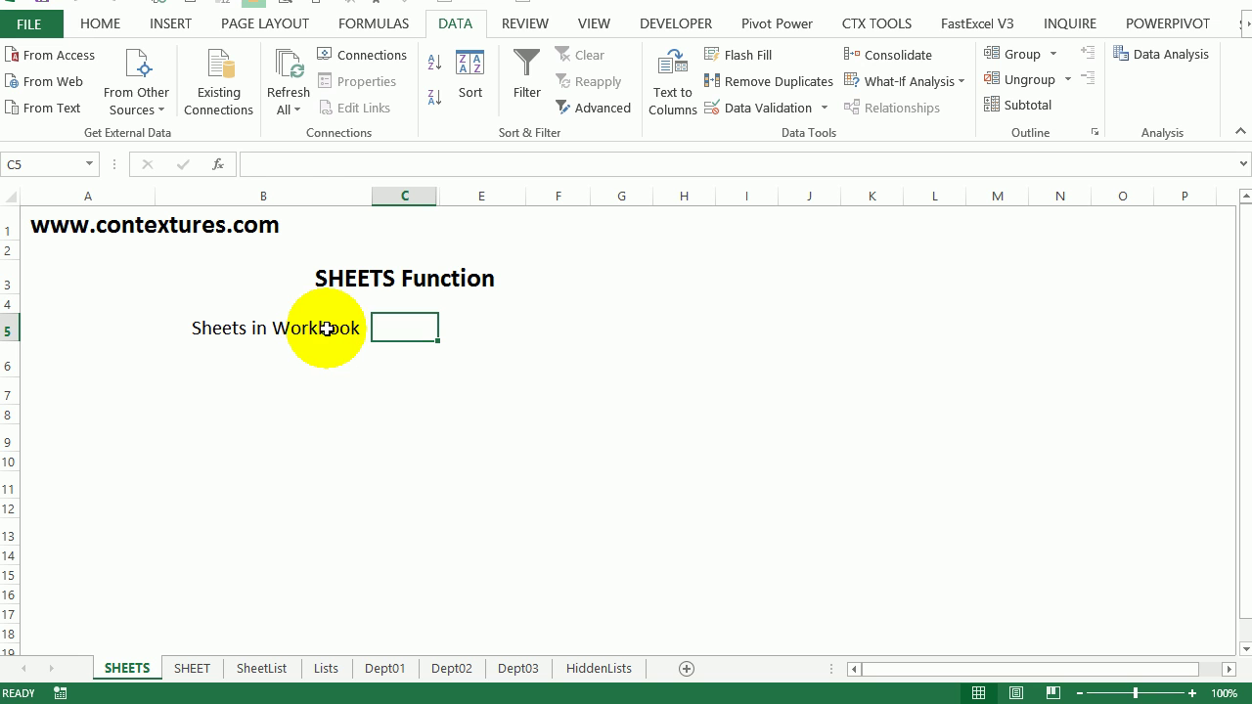
Enter the formula =SHEETS() in cell C5 of the SHEETS sheet to count all sheets in the workbook
left_click(192, 668)
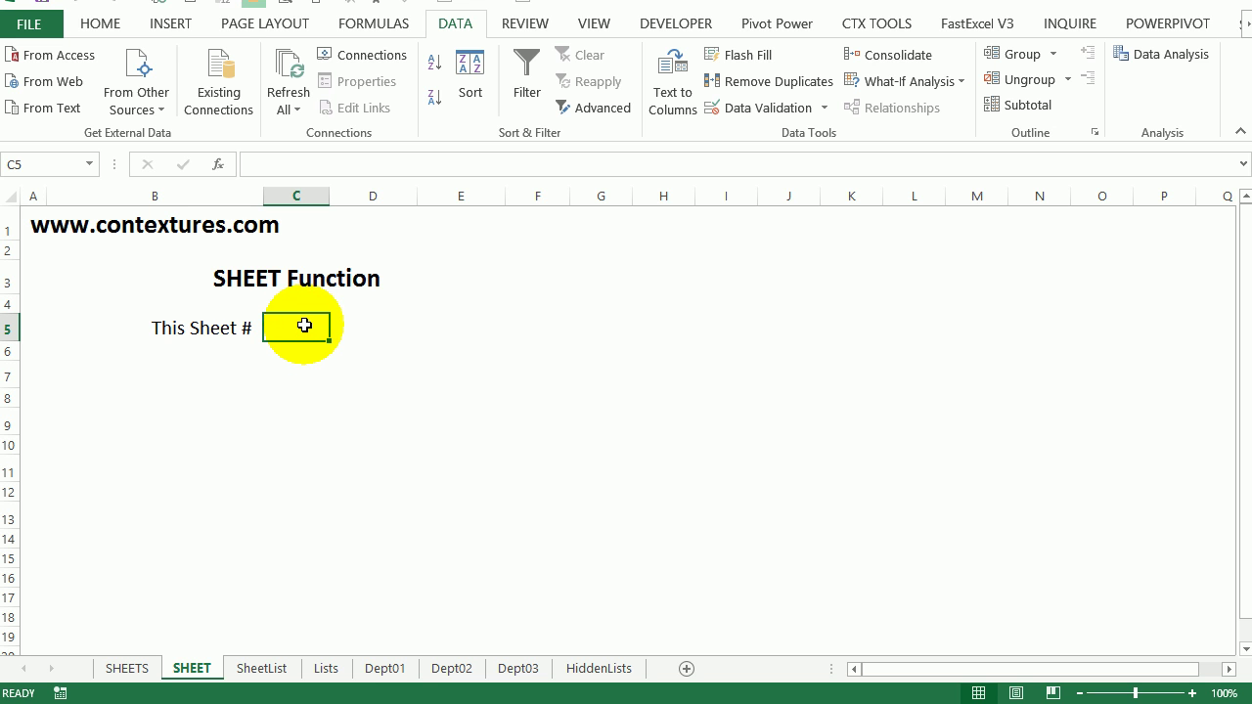
key("ctrl+Page_Up")
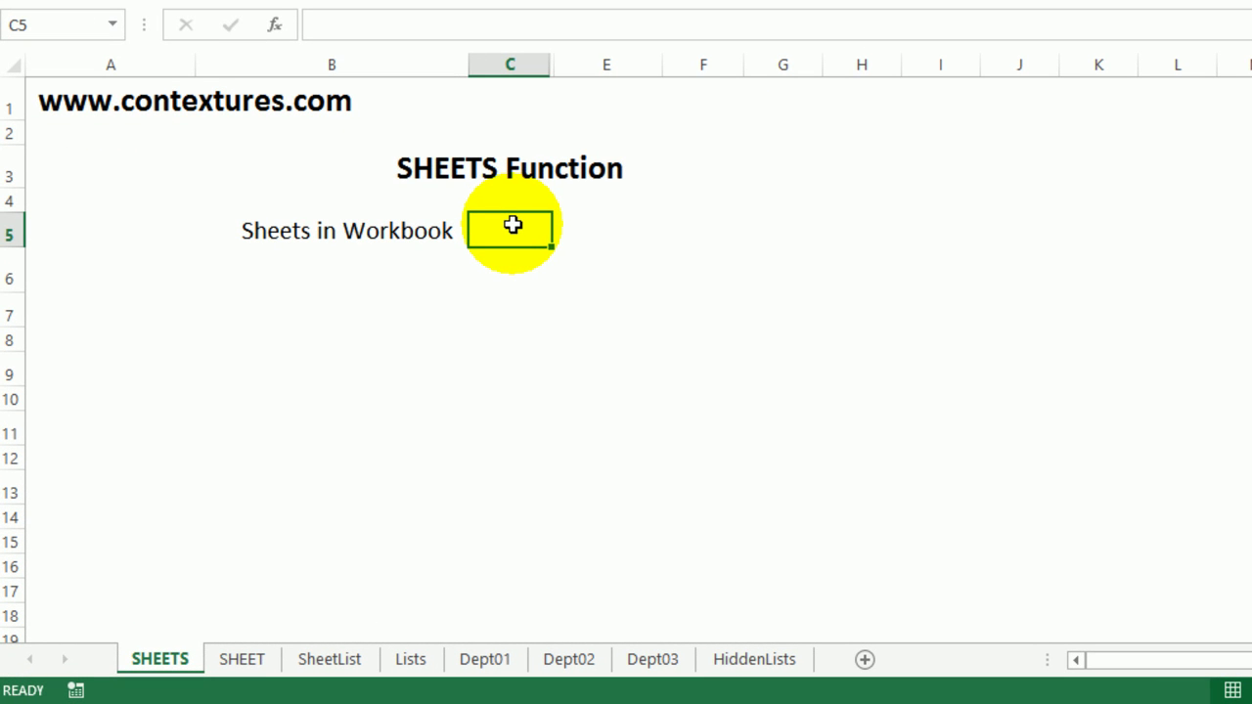
type("=s")
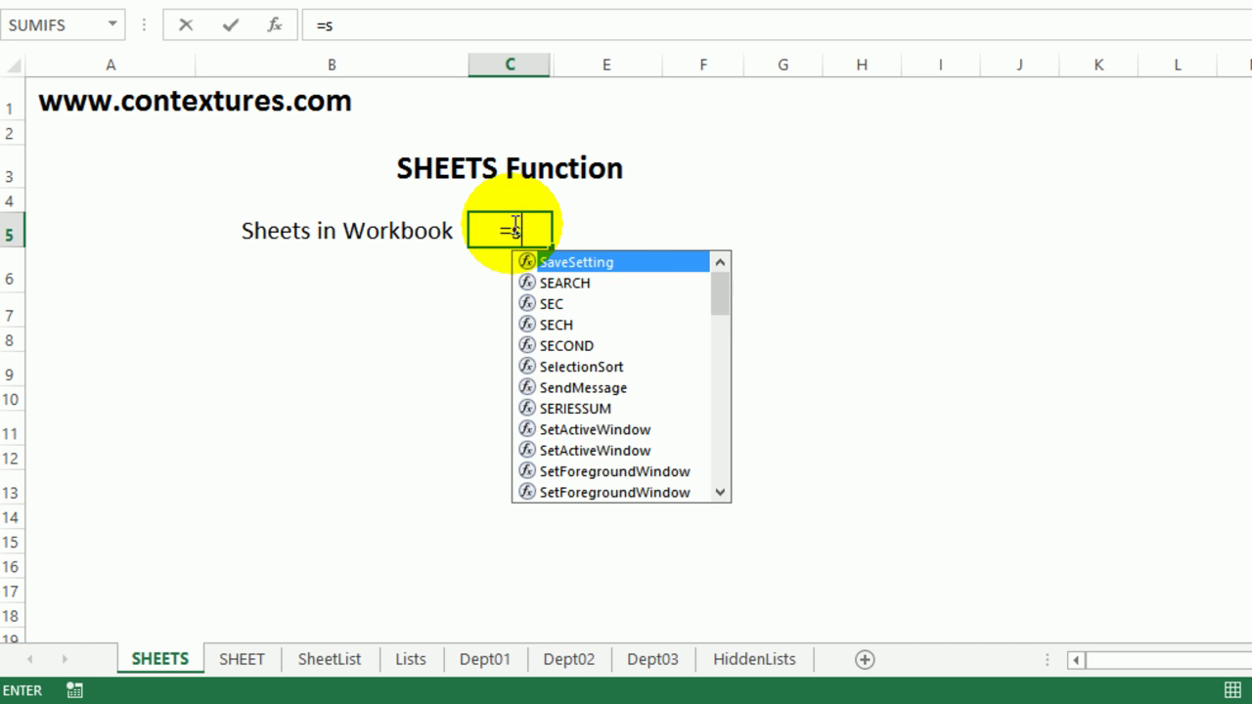
type("heets()")
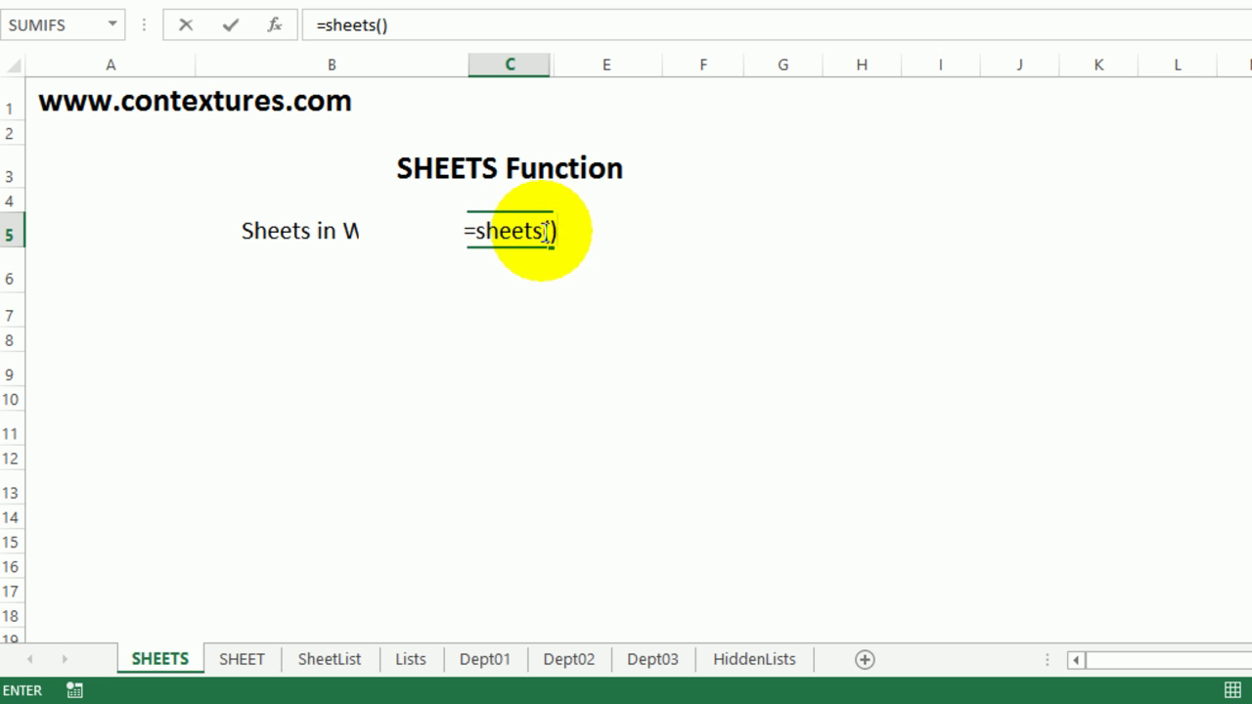
left_click(549, 230)
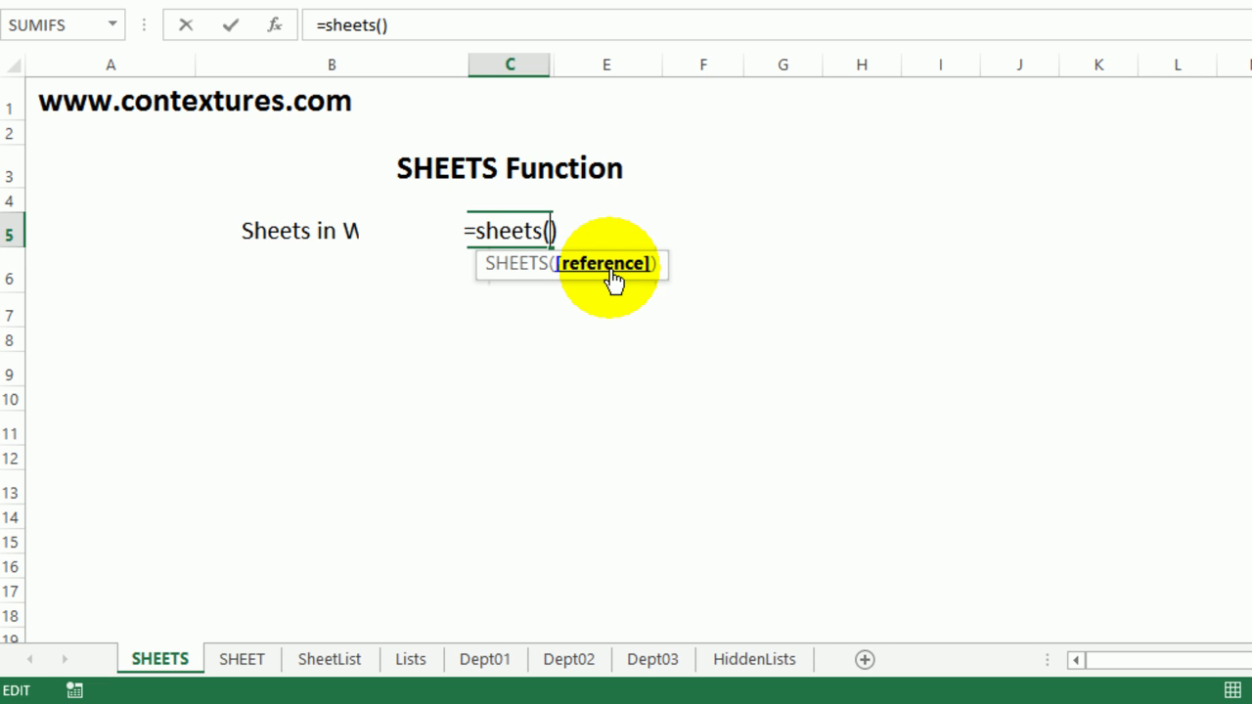
key("Return")
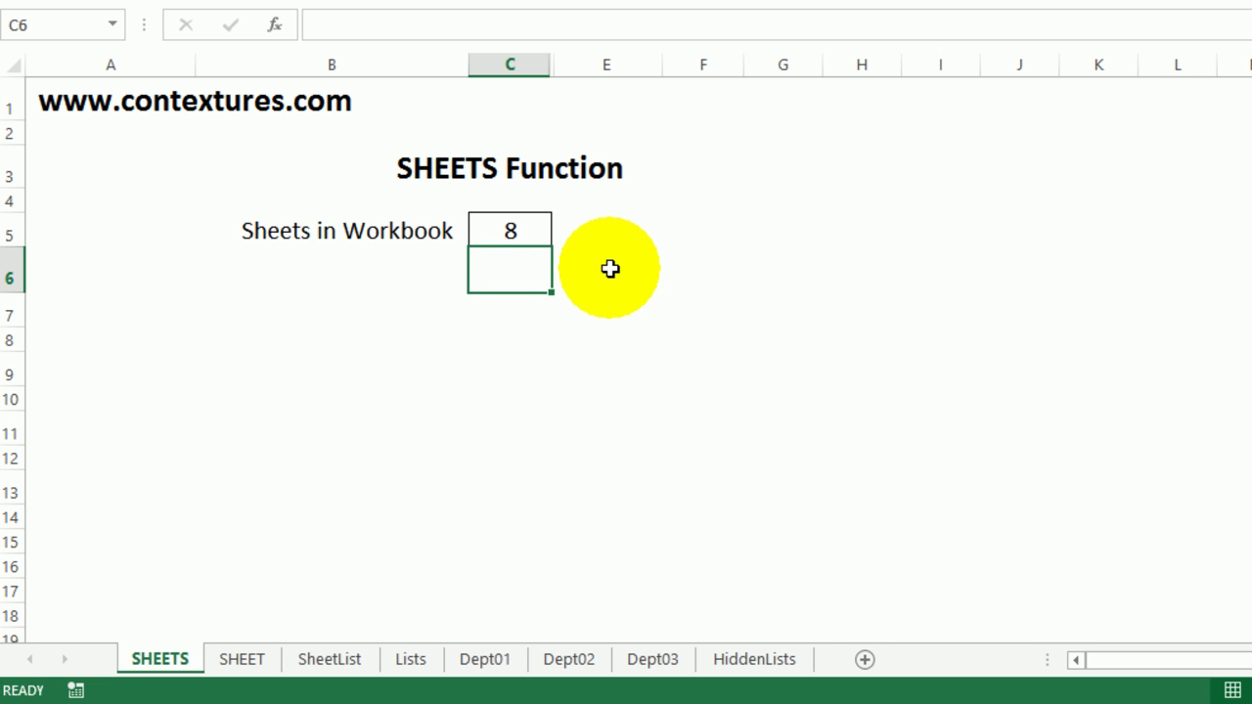
left_click(519, 230)
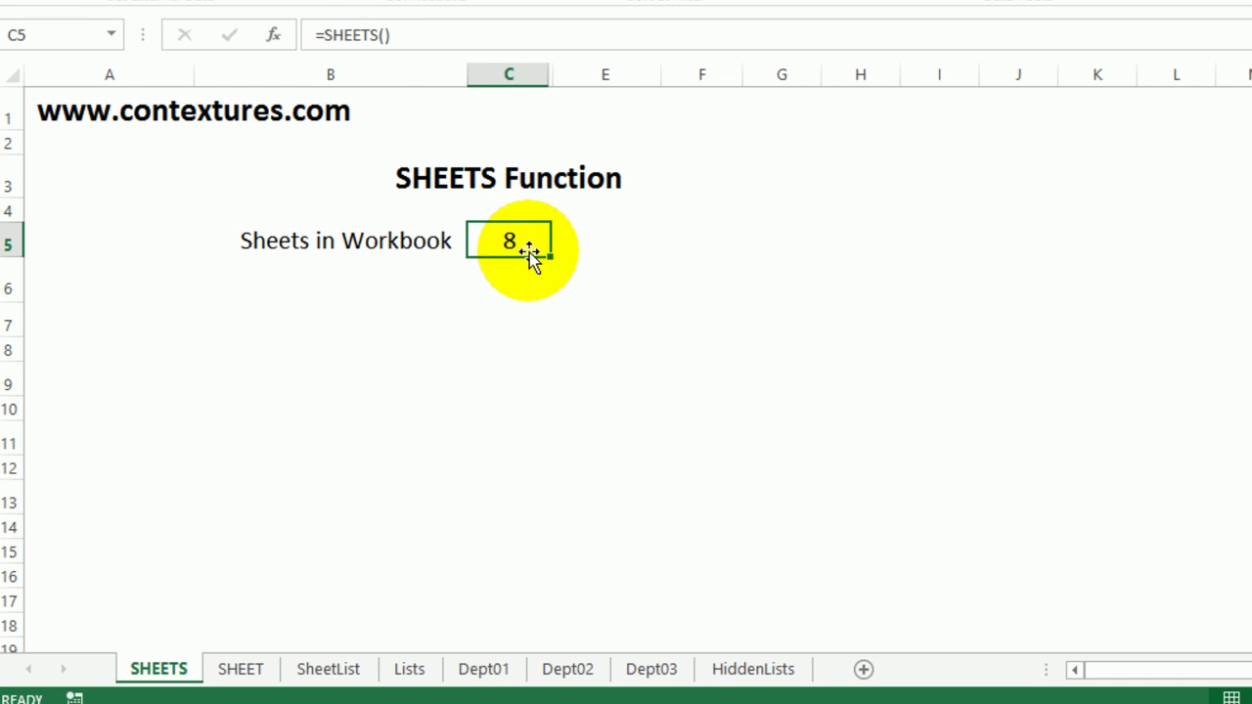
Hide the Lists sheet and return to the SHEETS sheet
right_click(435, 675)
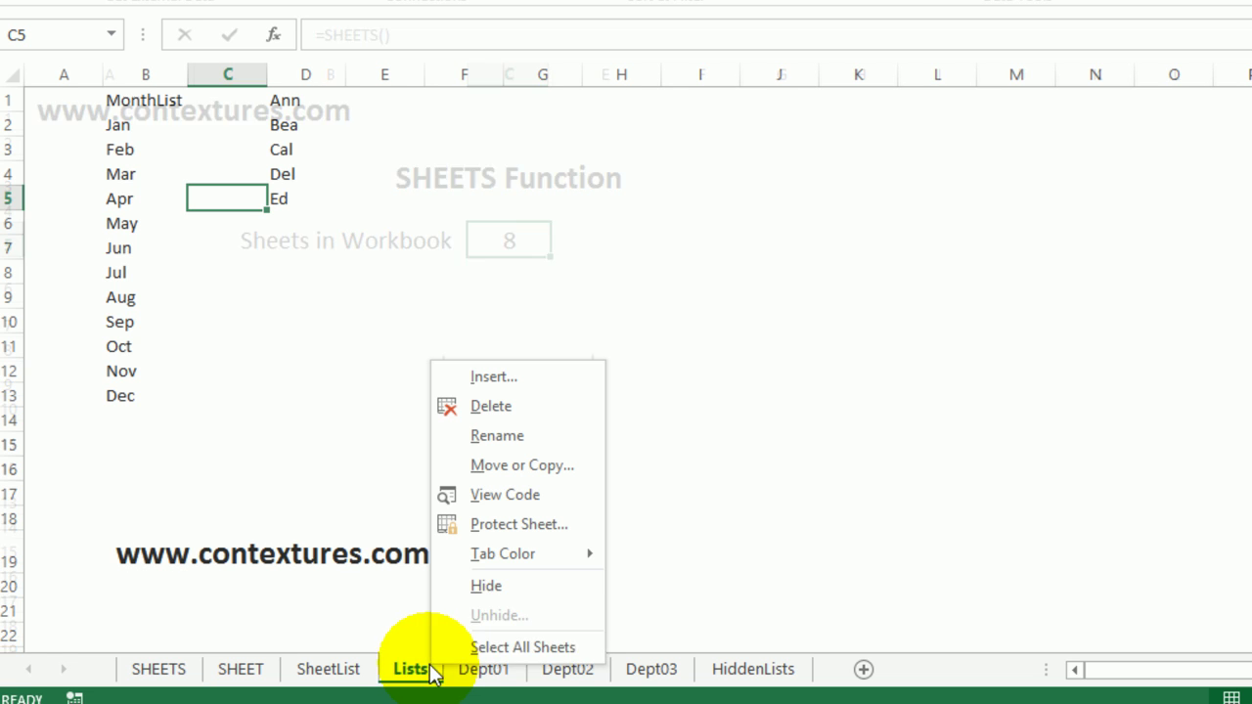
left_click(491, 588)
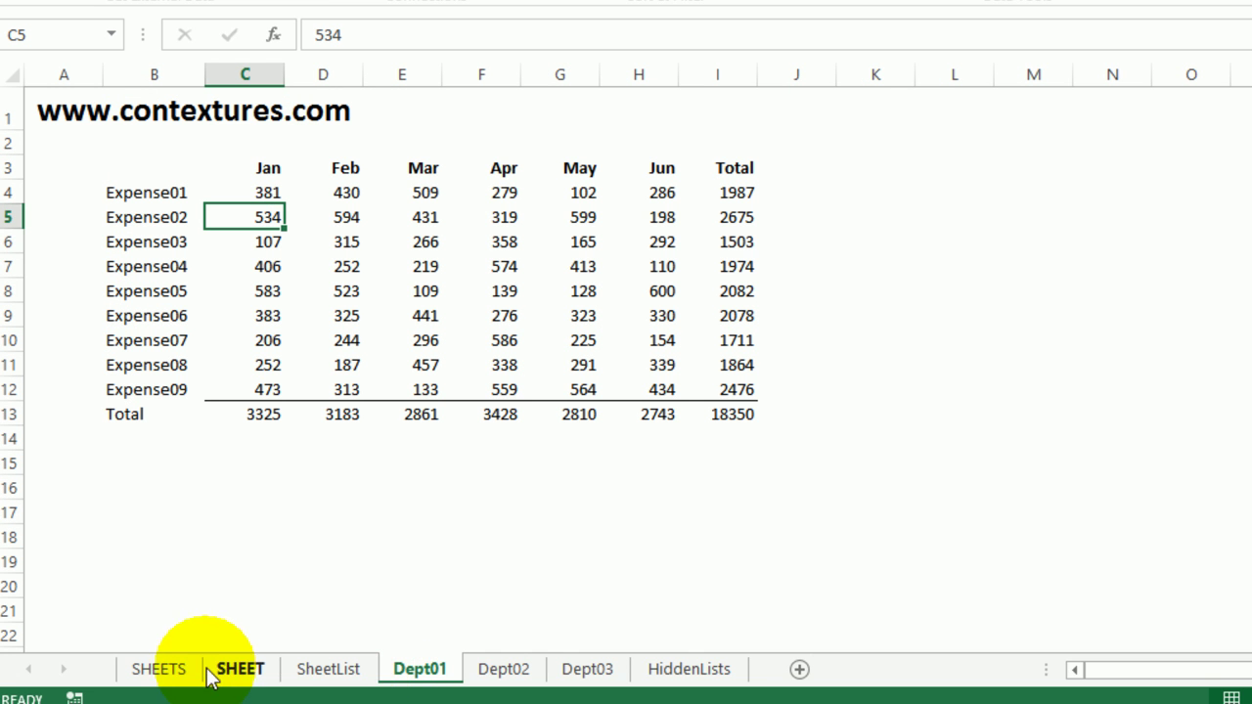
left_click(159, 669)
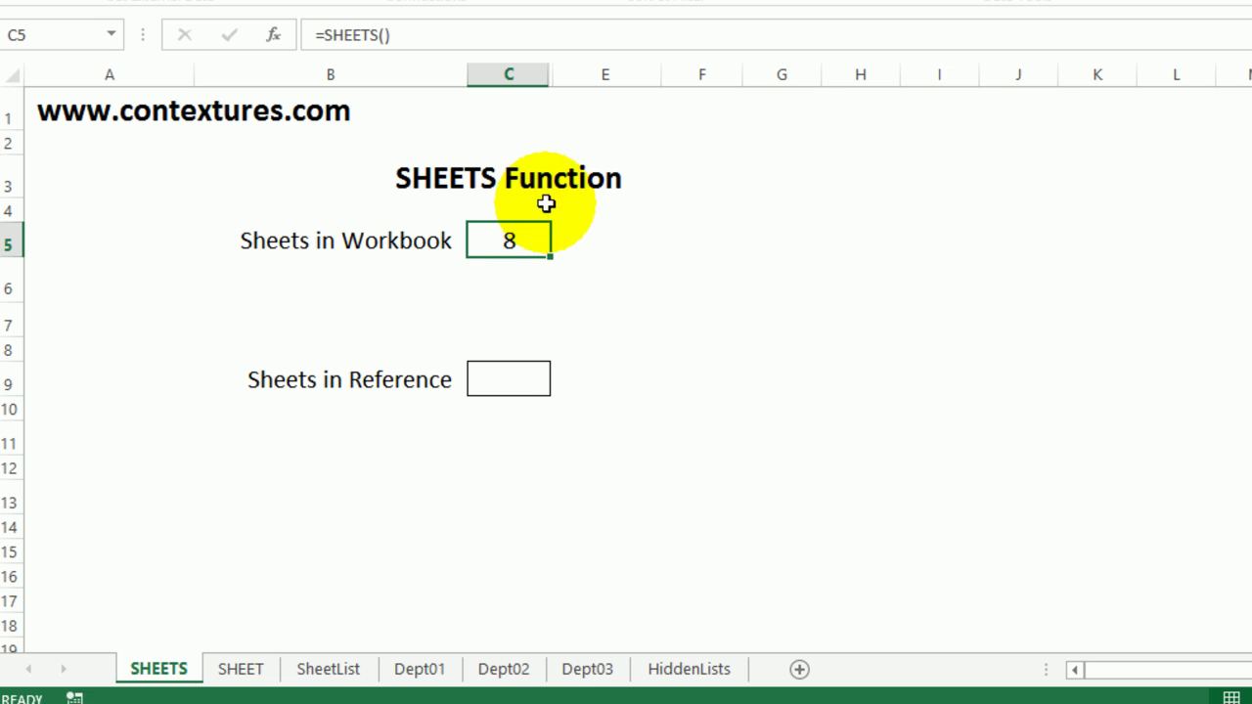
Enter a SHEETS formula in C9 that counts the sheets in the 3D reference 'Dept01:Dept03'!I4
left_click(516, 377)
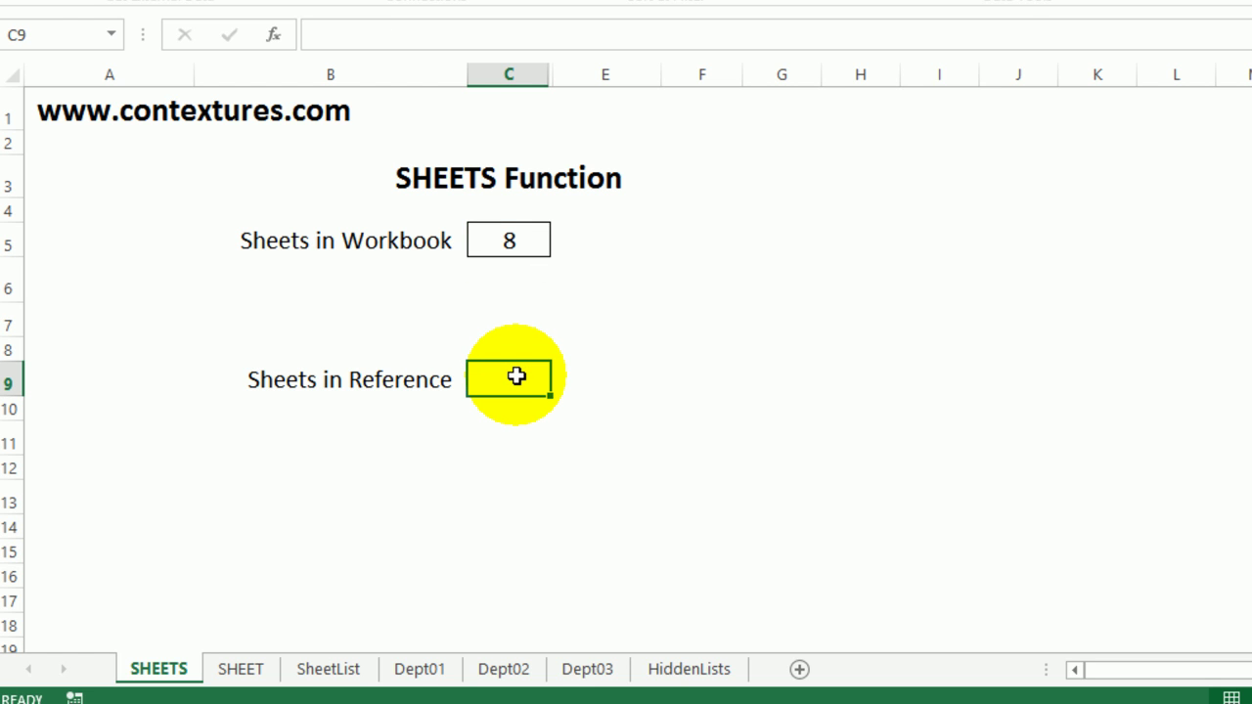
type("=sheets")
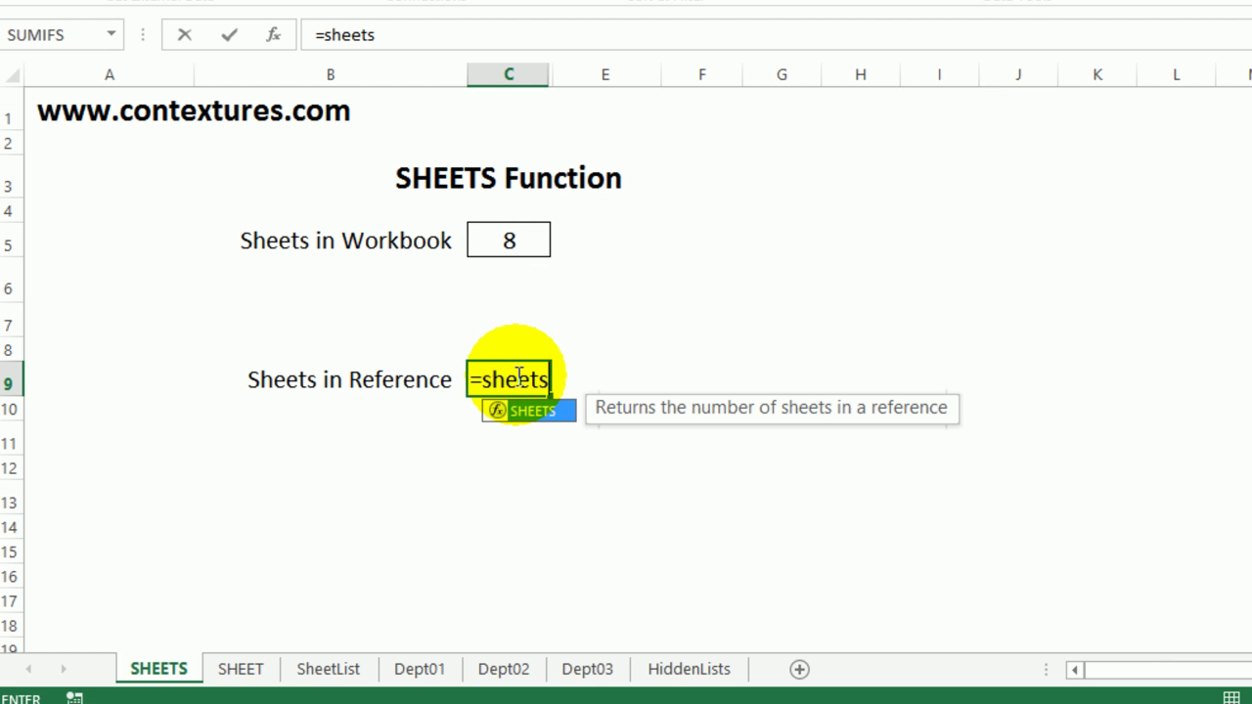
type("(")
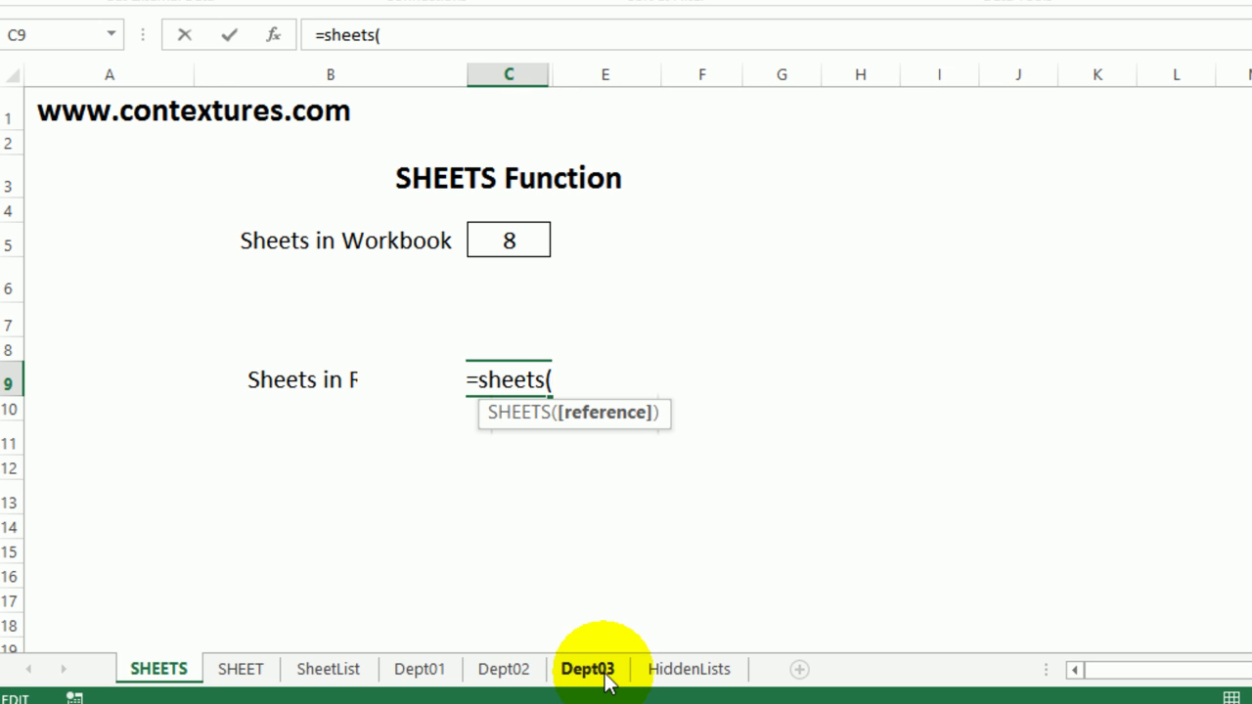
left_click(421, 669)
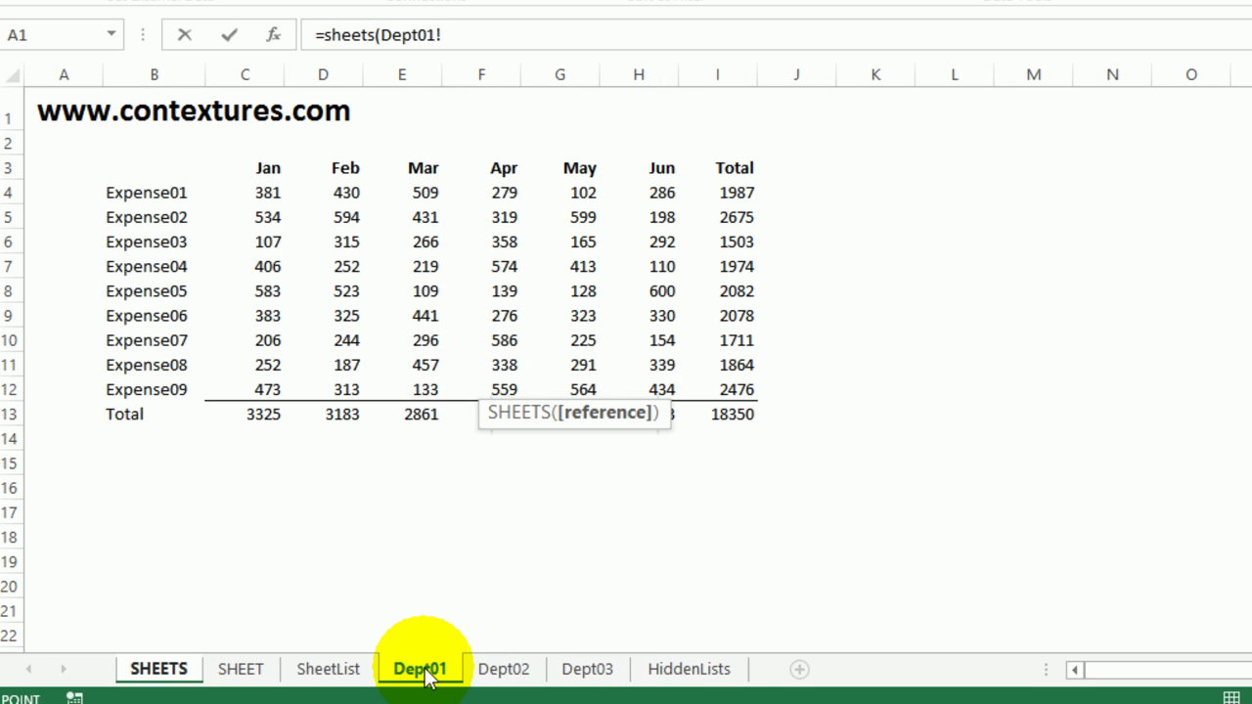
left_click(599, 672, "shift")
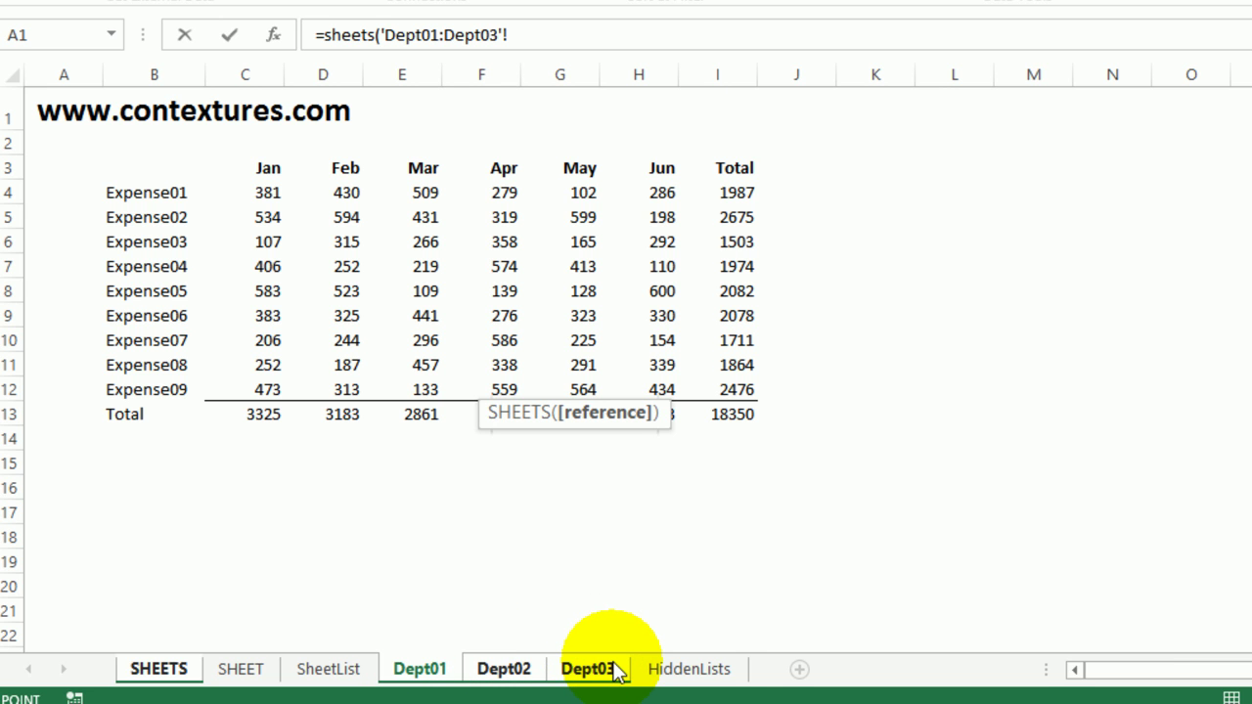
left_click(746, 192)
type(")")
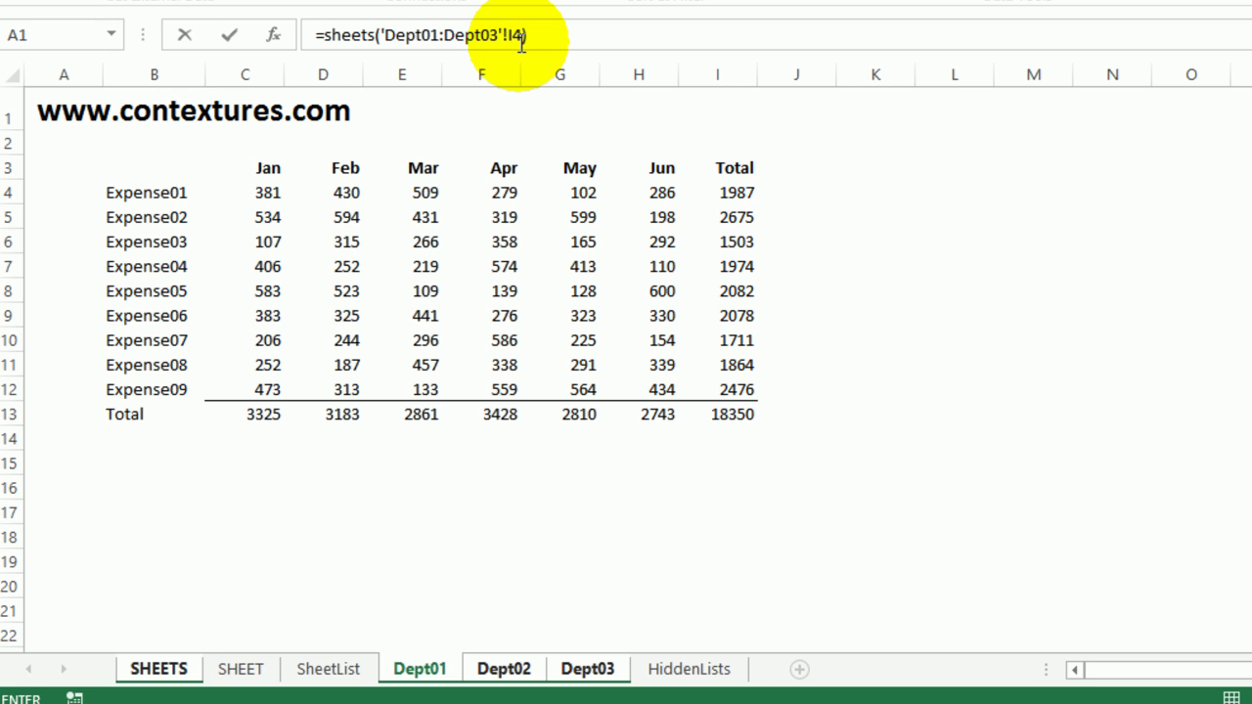
key("Return")
left_click(515, 378)
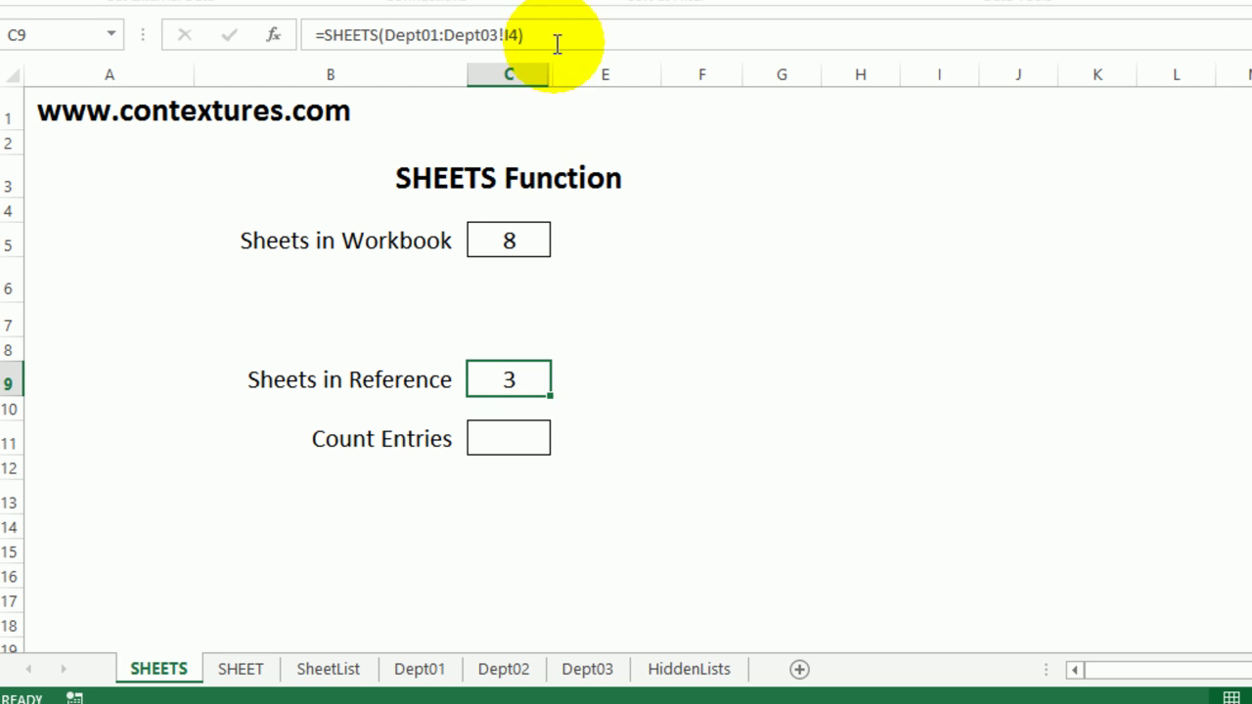
Enter a COUNTA formula in C11 that counts the entries in cell I4 across sheets Dept01 to Dept03
left_click(507, 439)
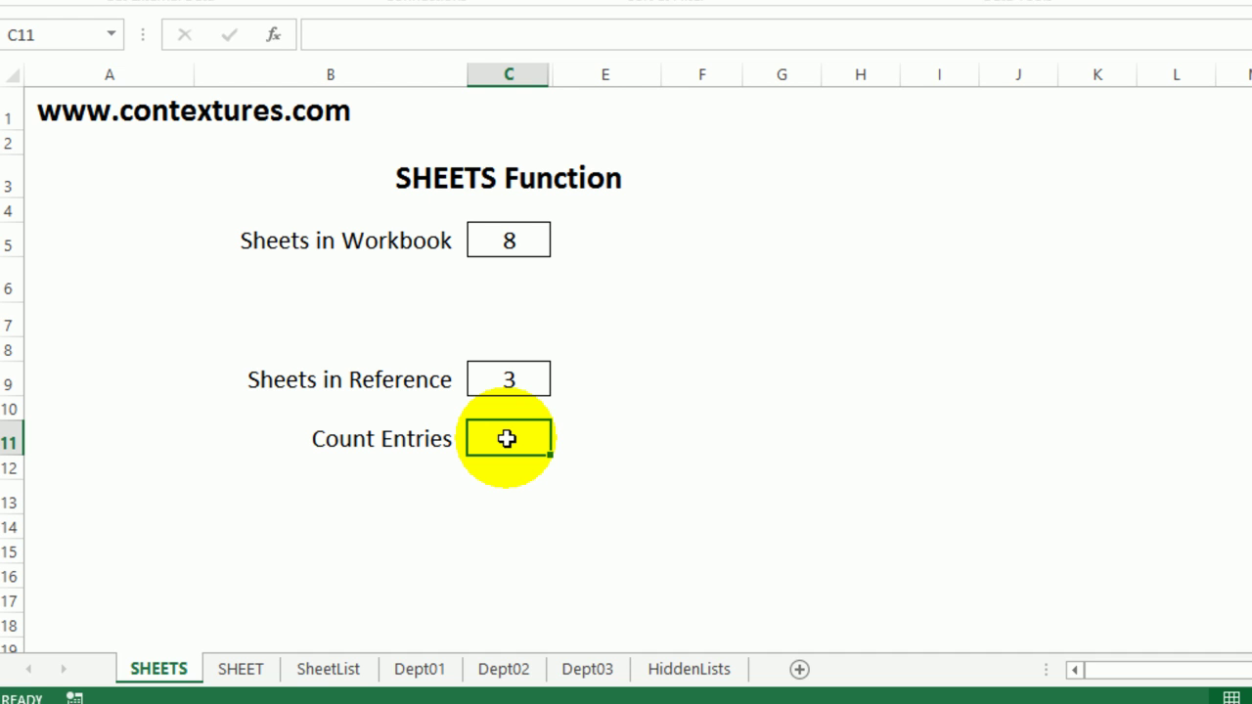
type("=")
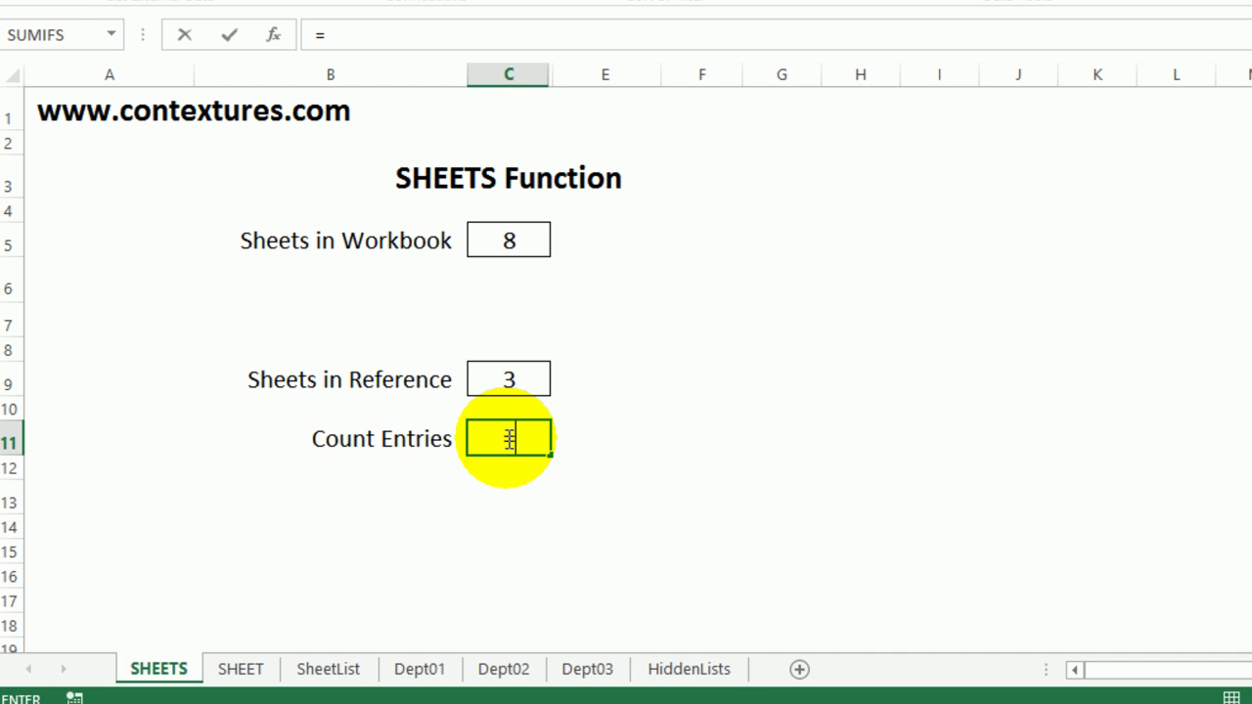
type("counta(")
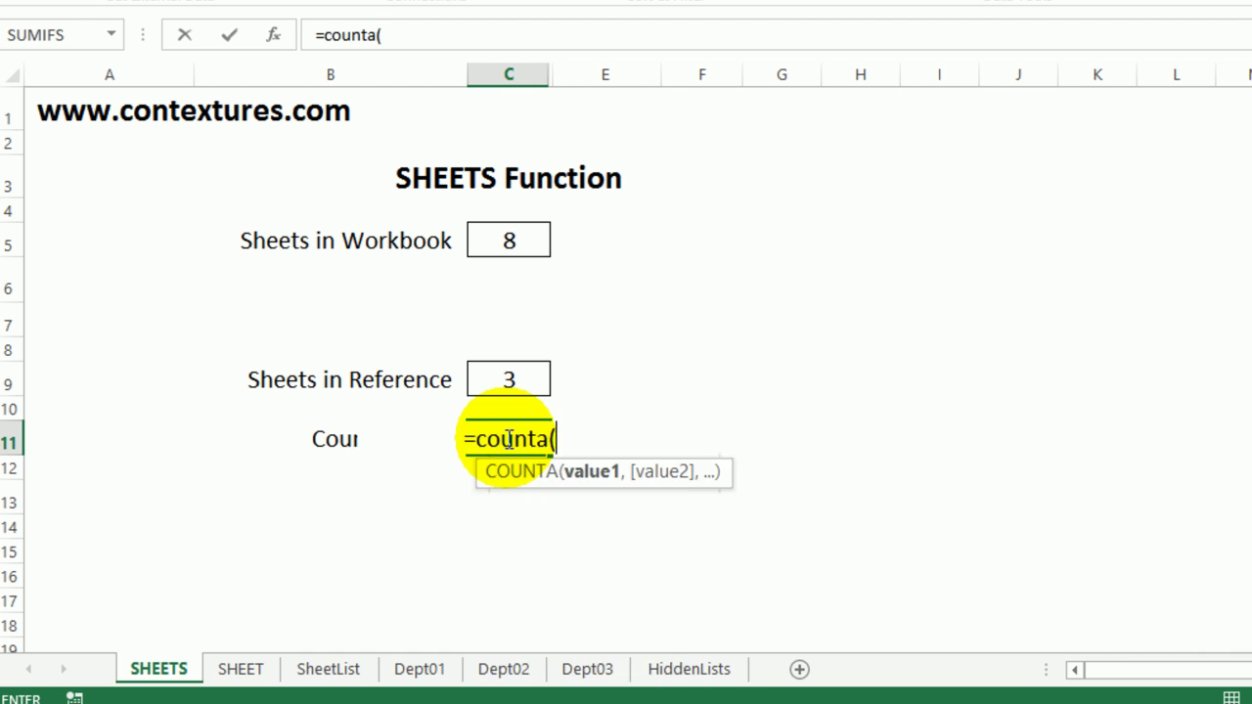
left_click(435, 673)
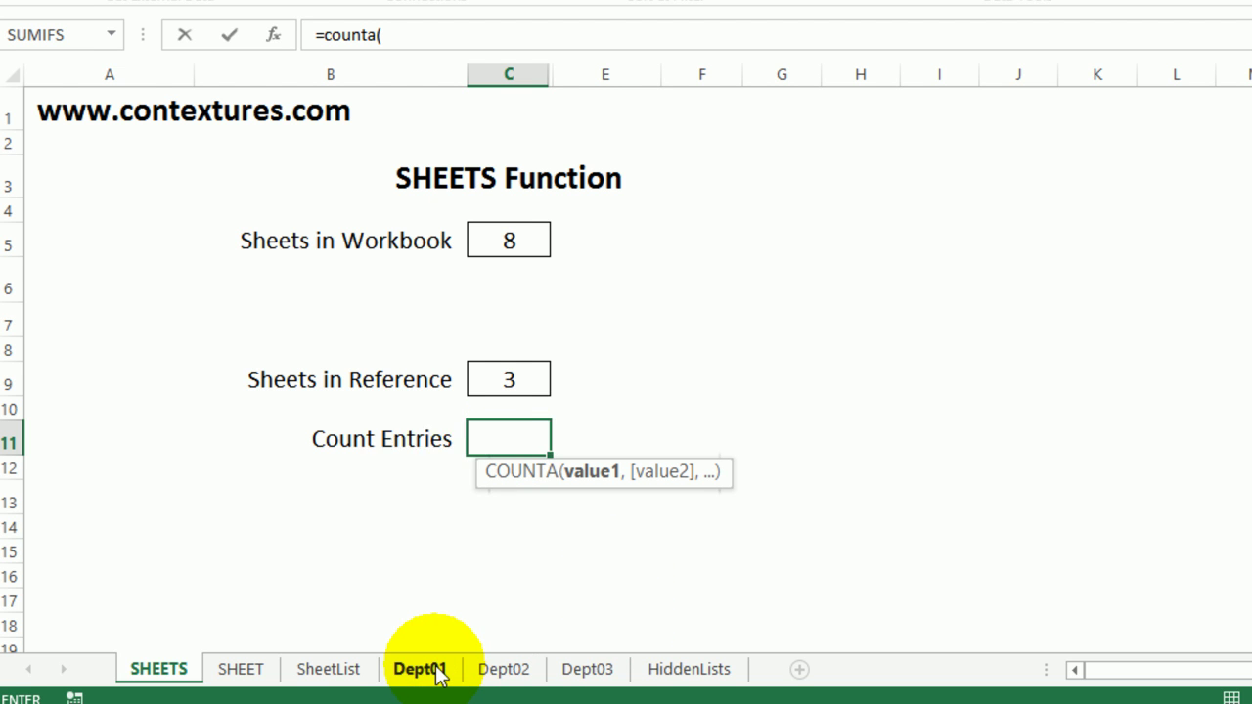
left_click(605, 674, "shift")
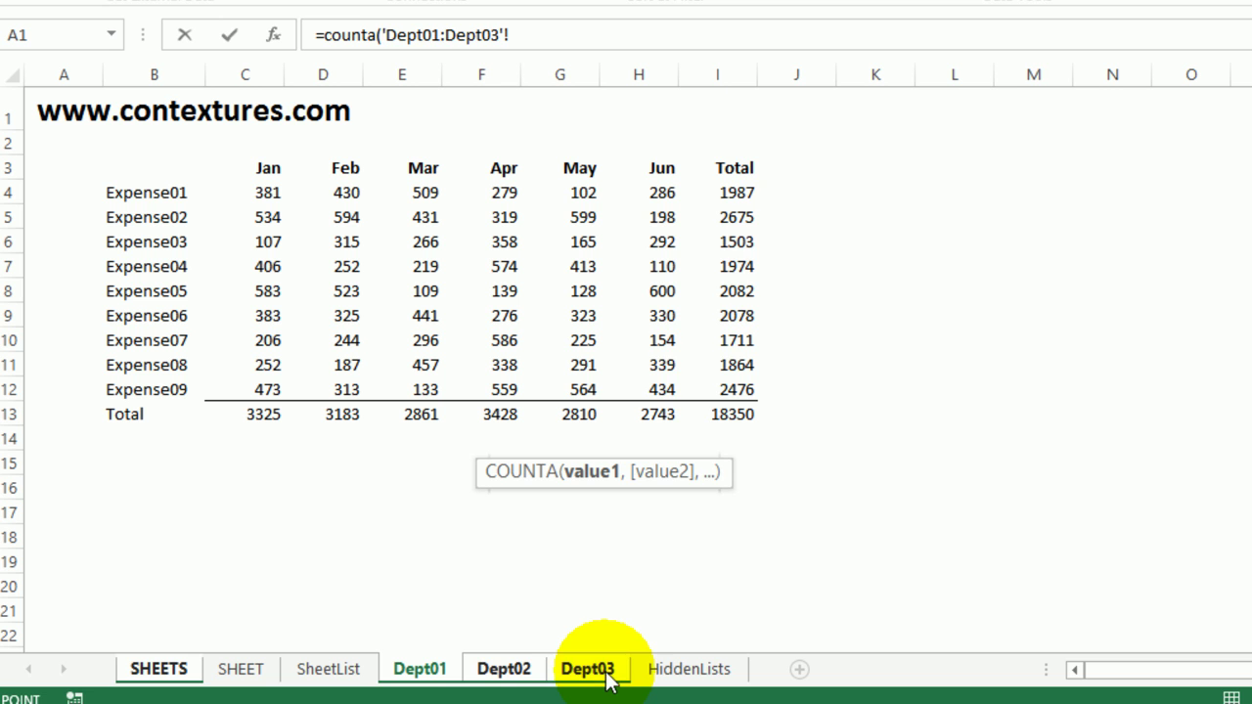
left_click(746, 192)
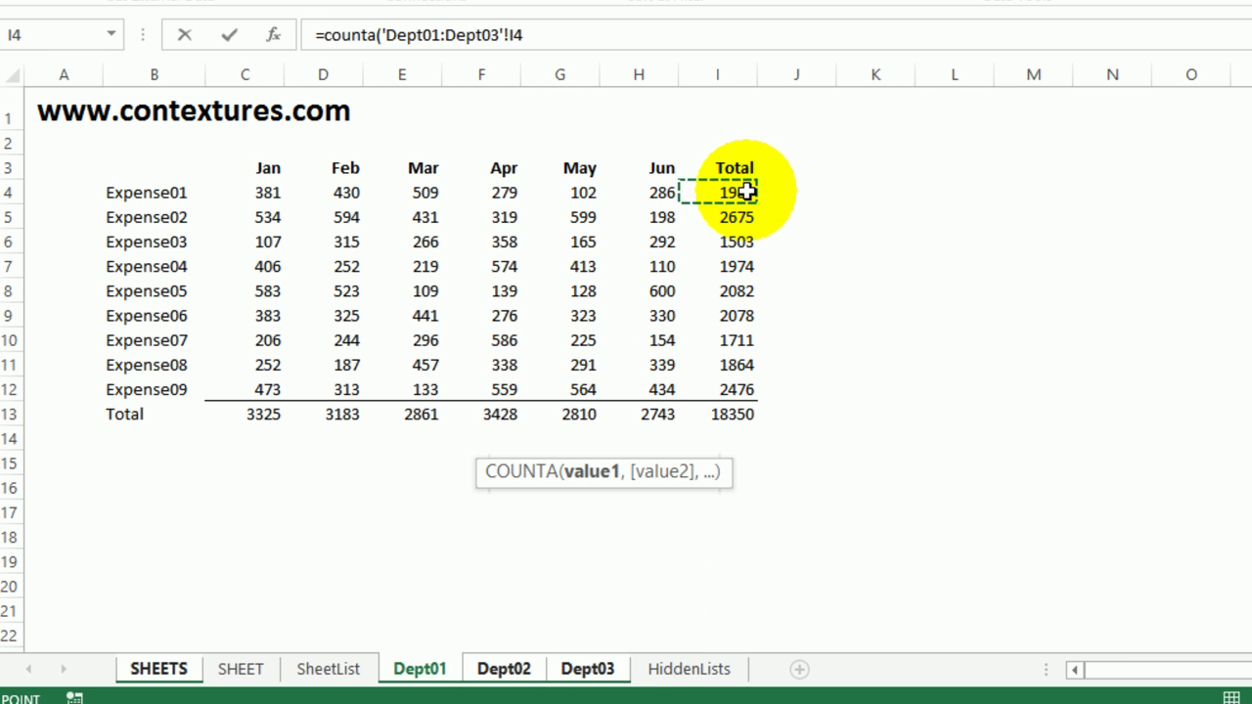
type(")")
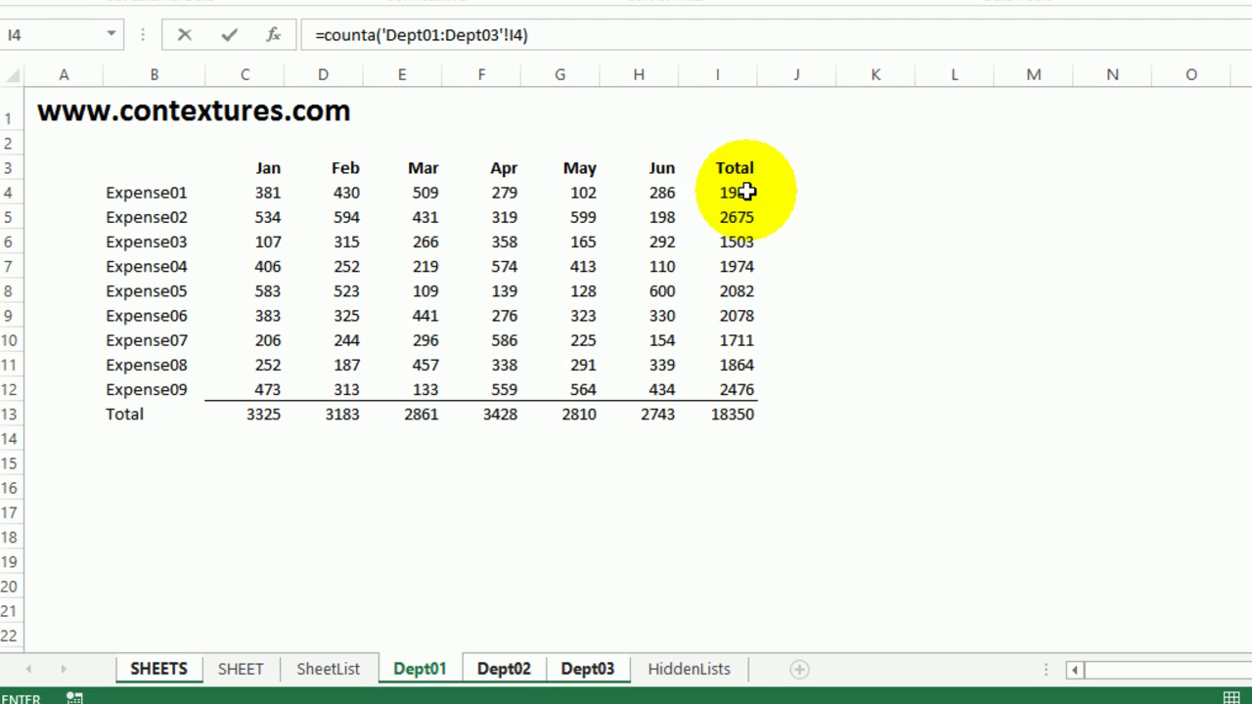
key("Return")
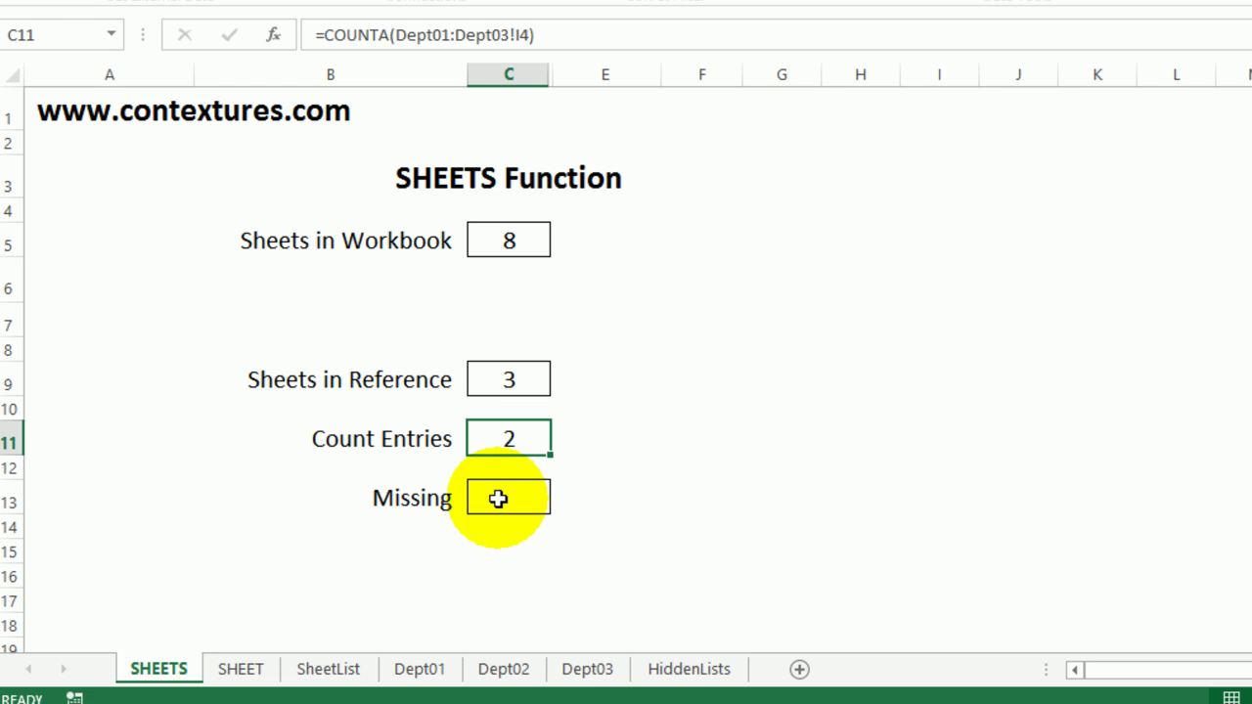
Calculate the missing entries in C13 with the formula =C9-C11
left_click(501, 498)
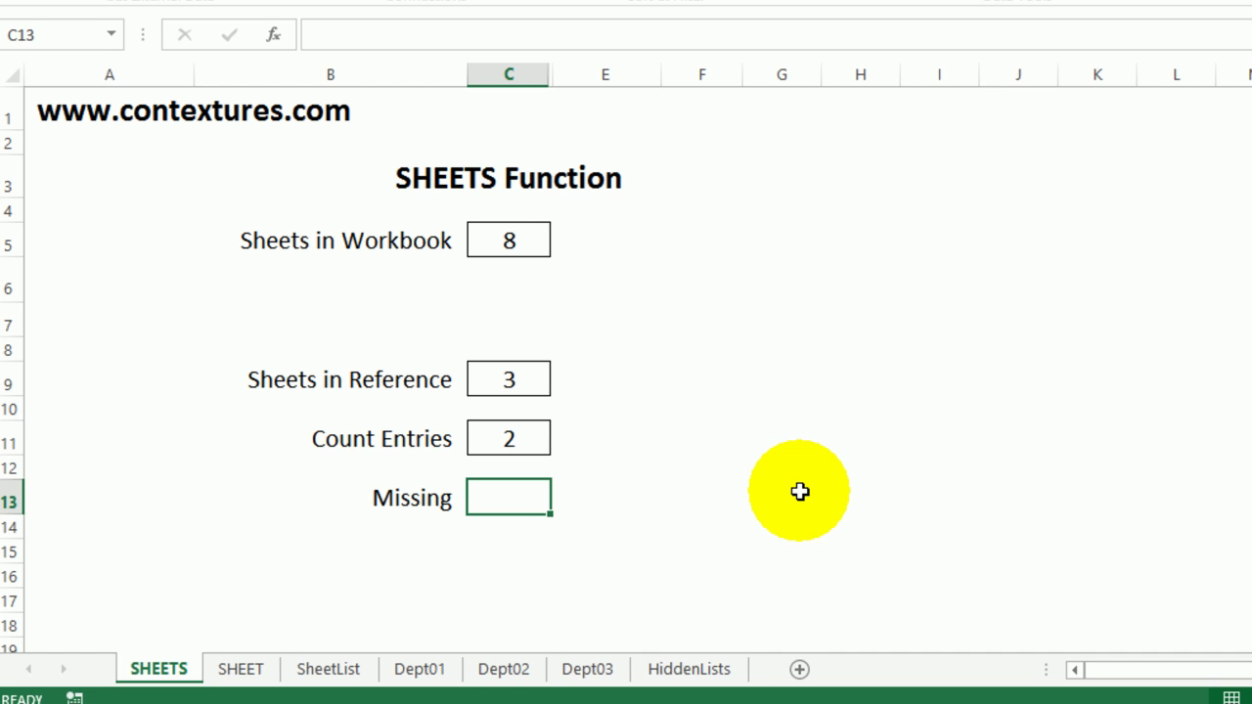
type("=")
left_click(511, 380)
type("-")
left_click(516, 435)
key("Return")
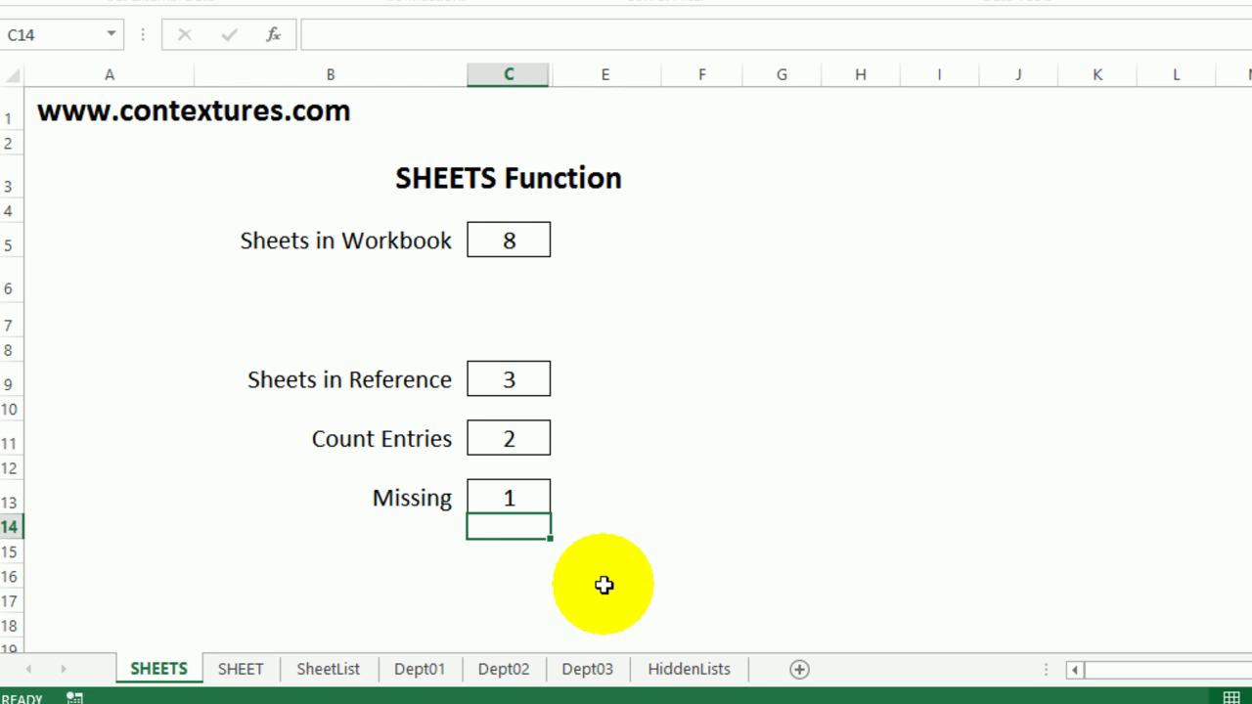
left_click(544, 497)
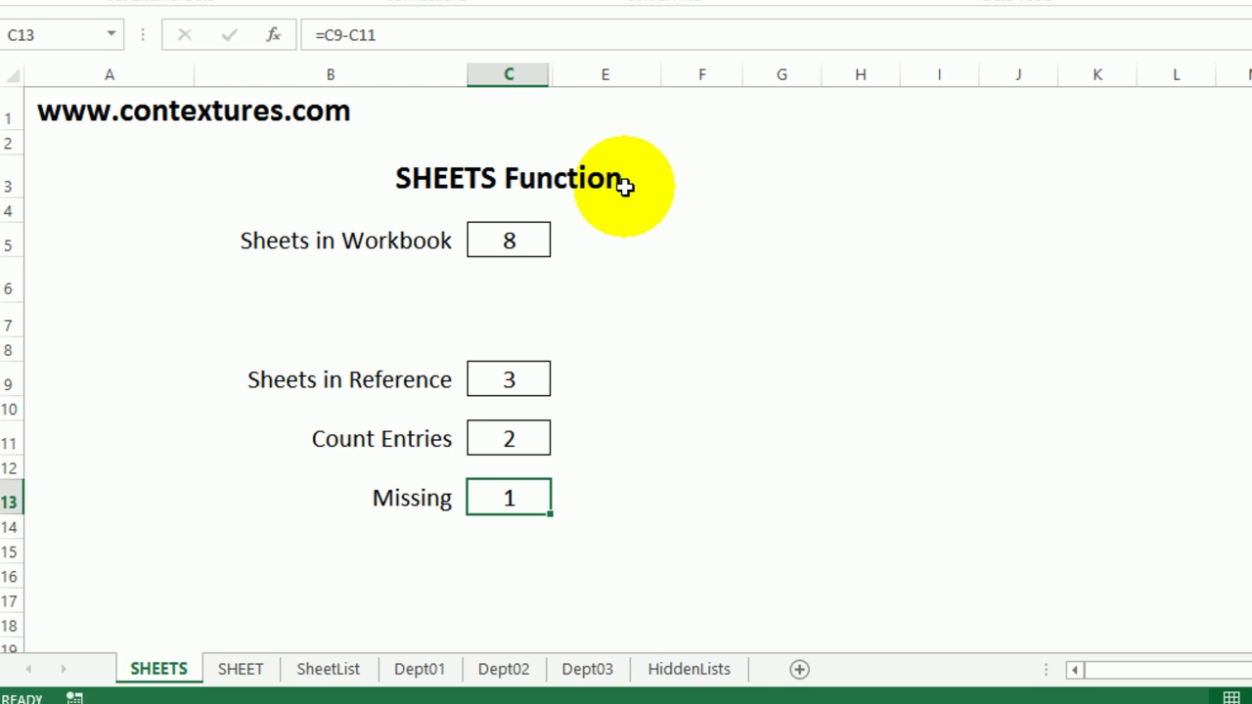
Enter the formula =SHEET() in cell C5 of the SHEET sheet to return that sheet's number
left_click(243, 670)
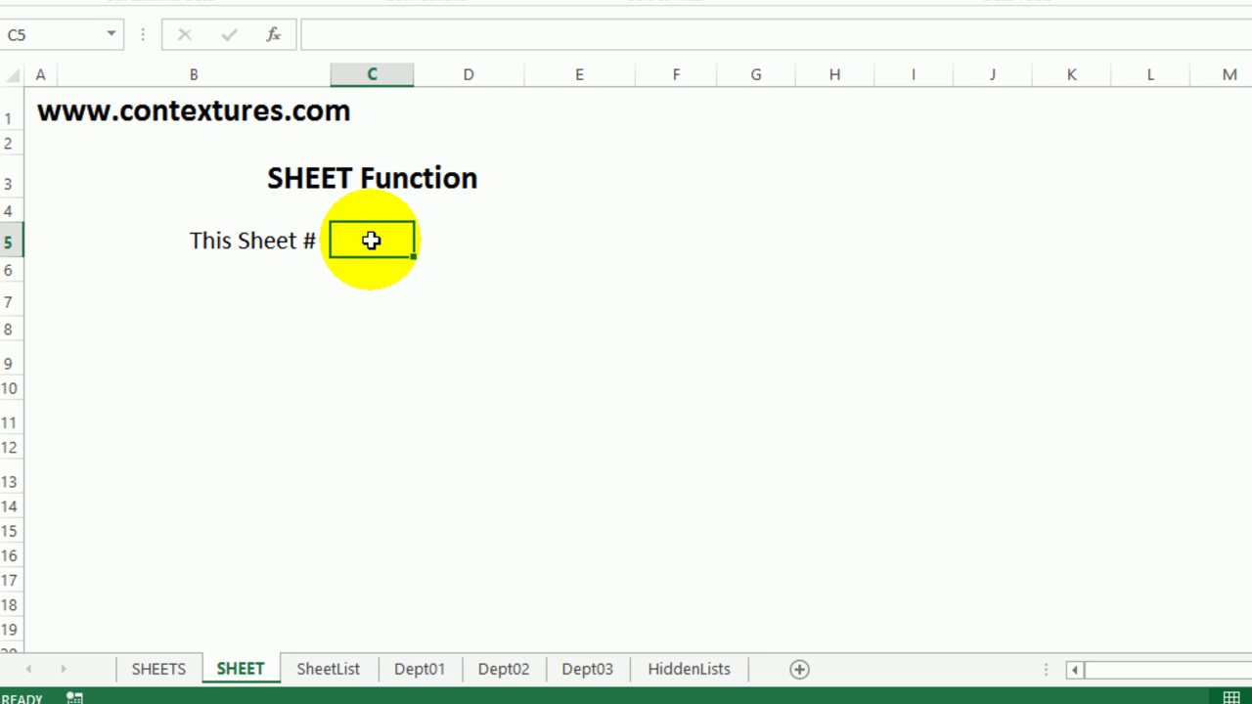
type("=")
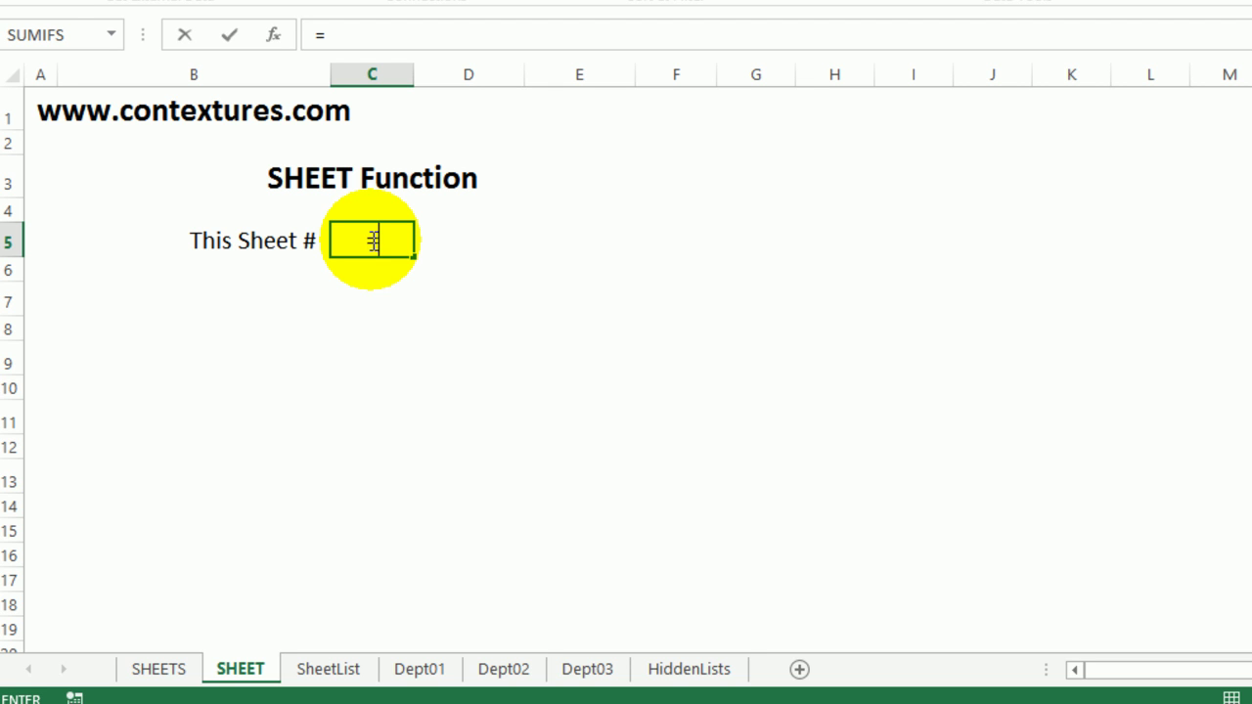
type("sheet")
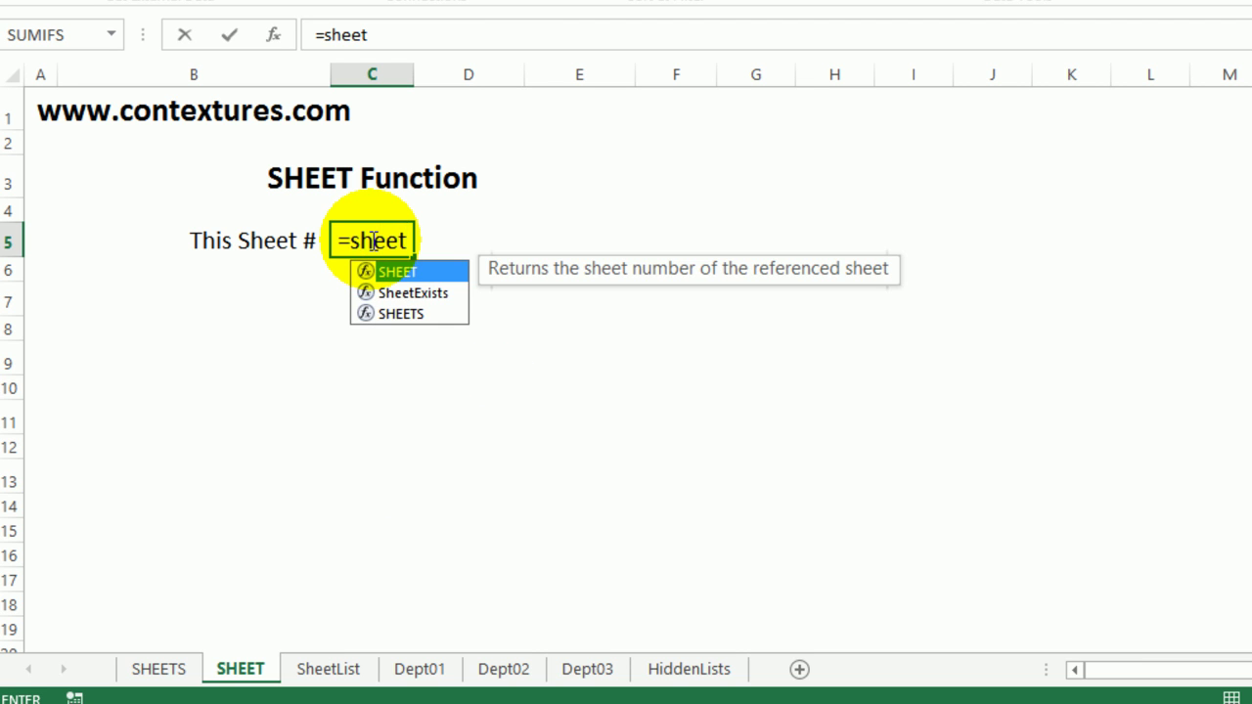
type("(")
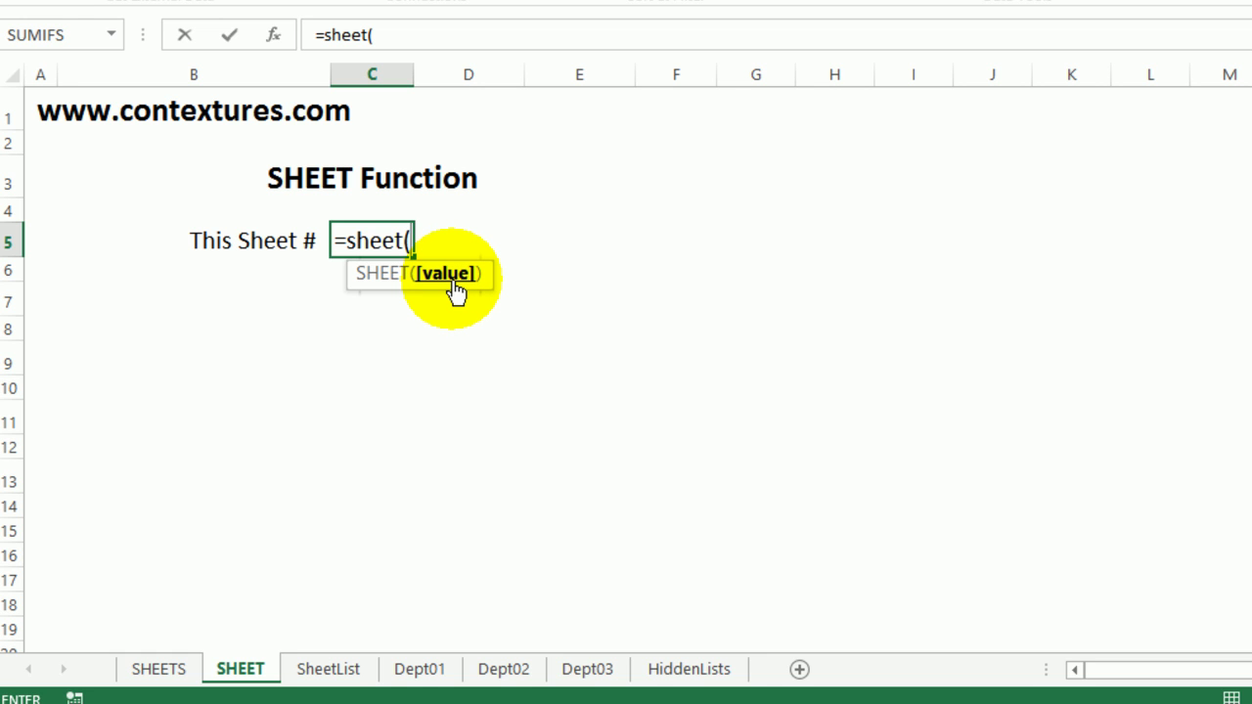
type(")")
key("Return")
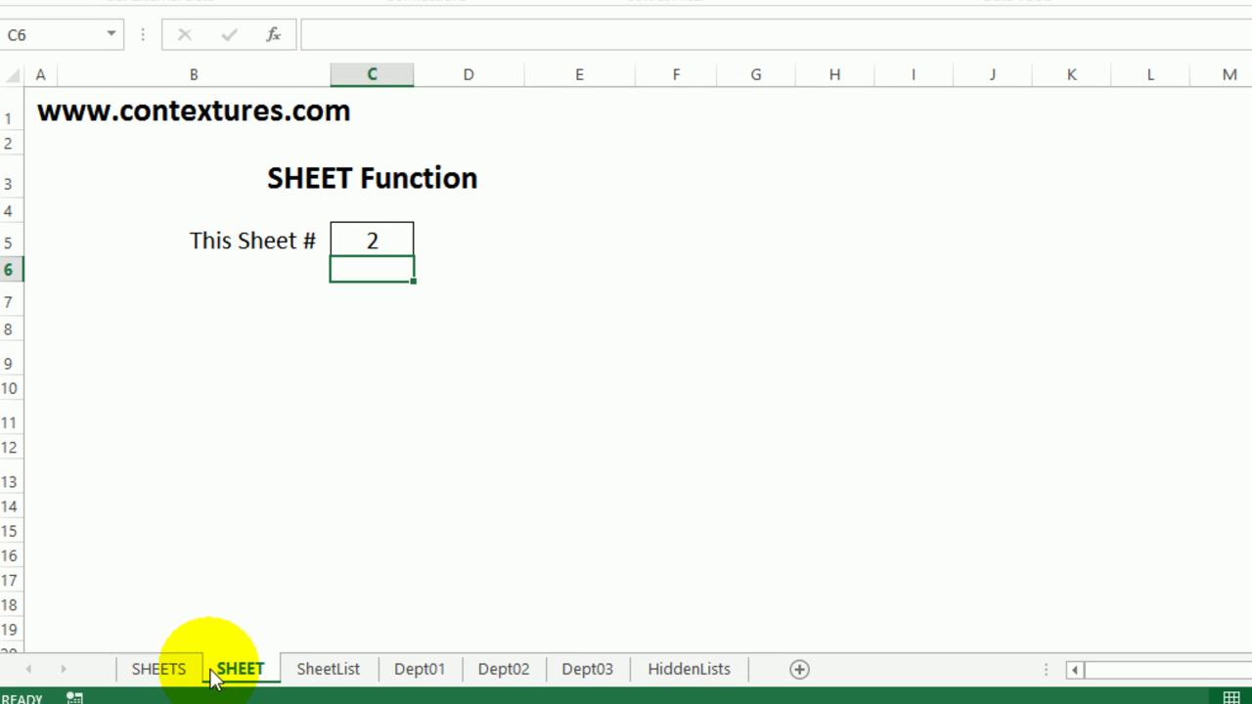
left_click(382, 235)
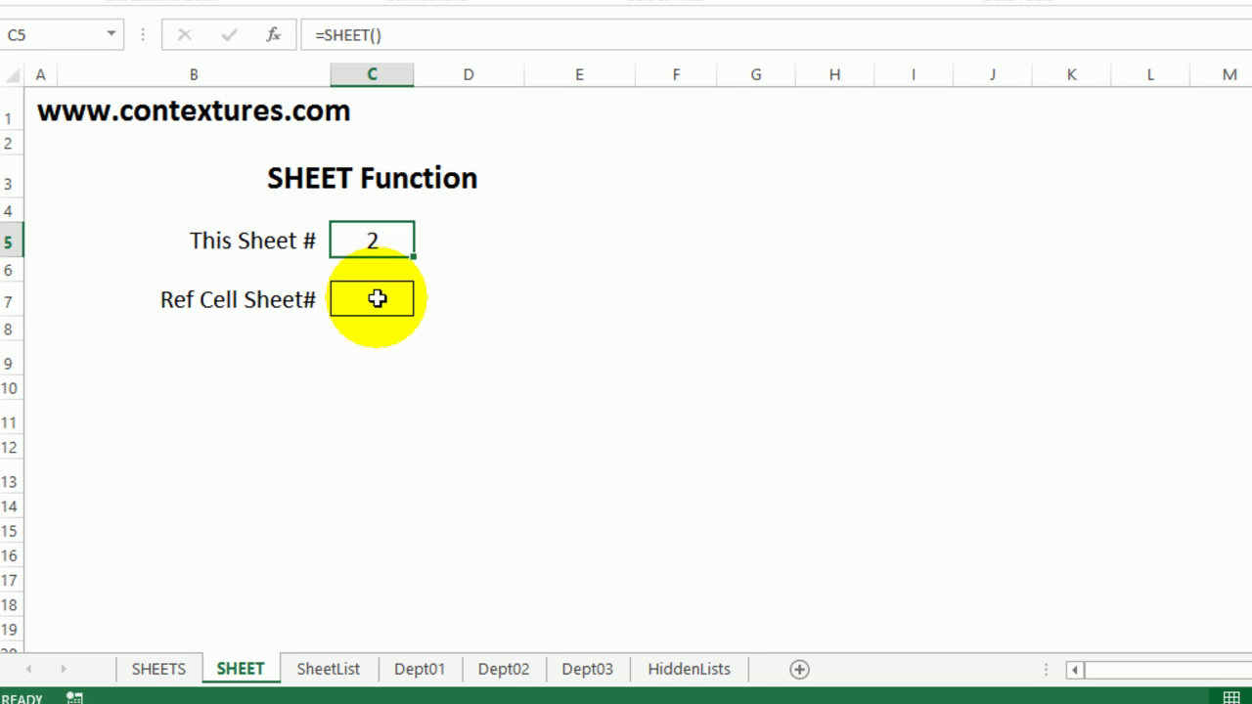
Enter the formula =SHEET(Dept03!I4) in C7 to return the sheet number of the referenced Dept03 cell
left_click(378, 298)
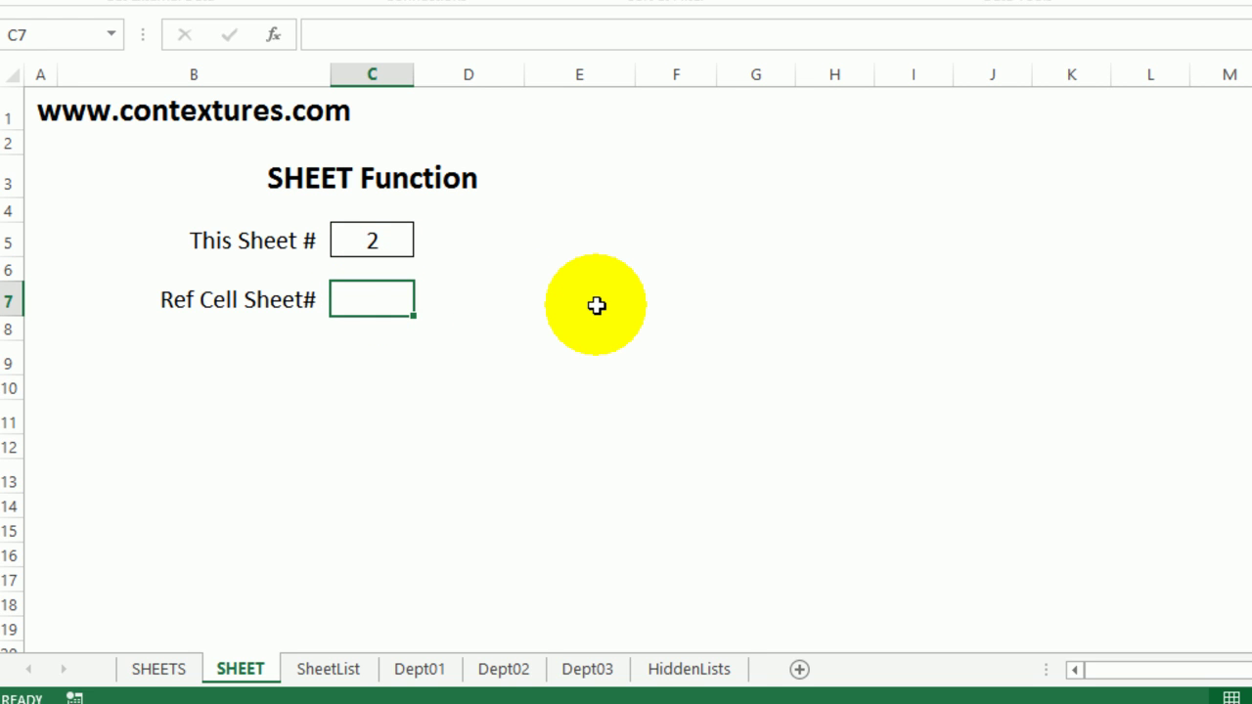
type("=sheet(")
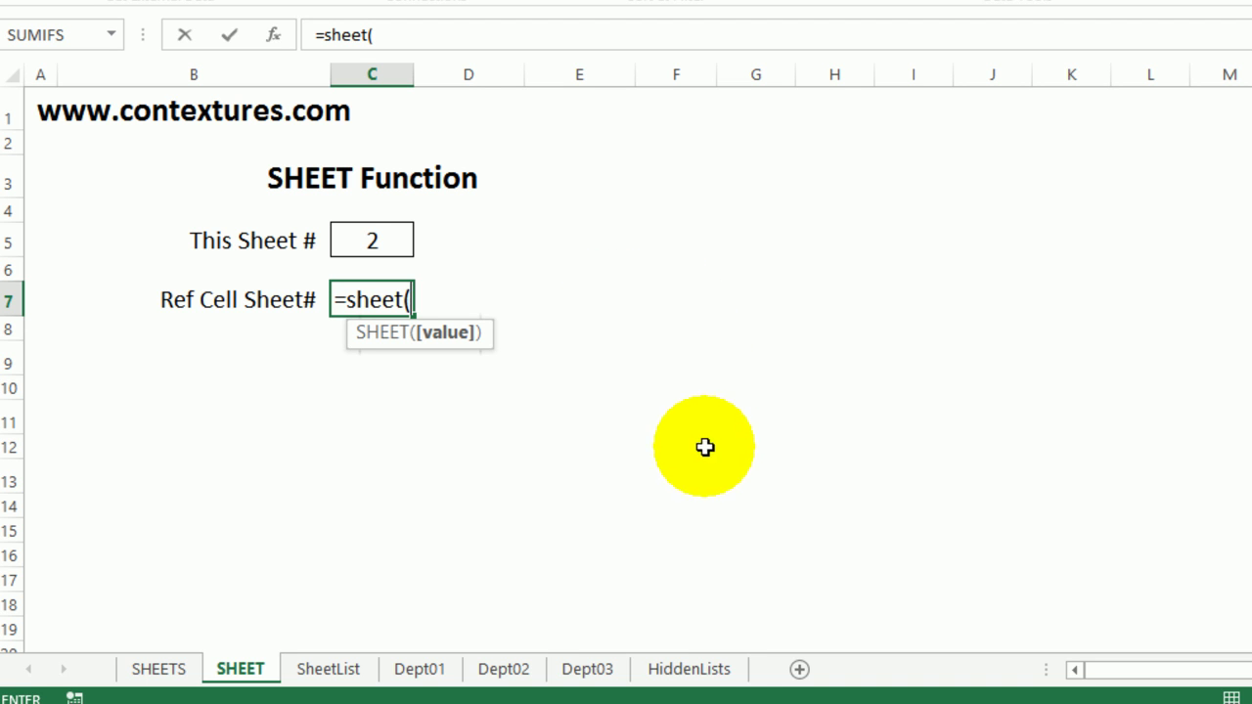
left_click(598, 673)
left_click(742, 193)
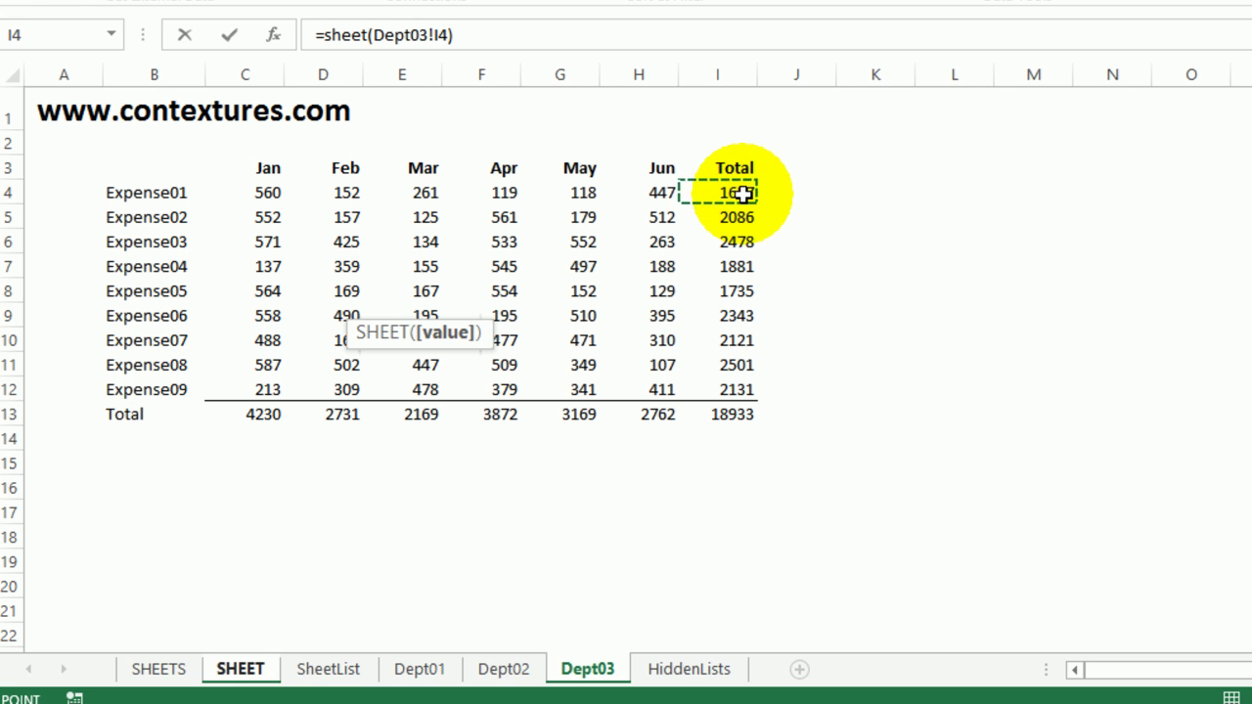
key("Return")
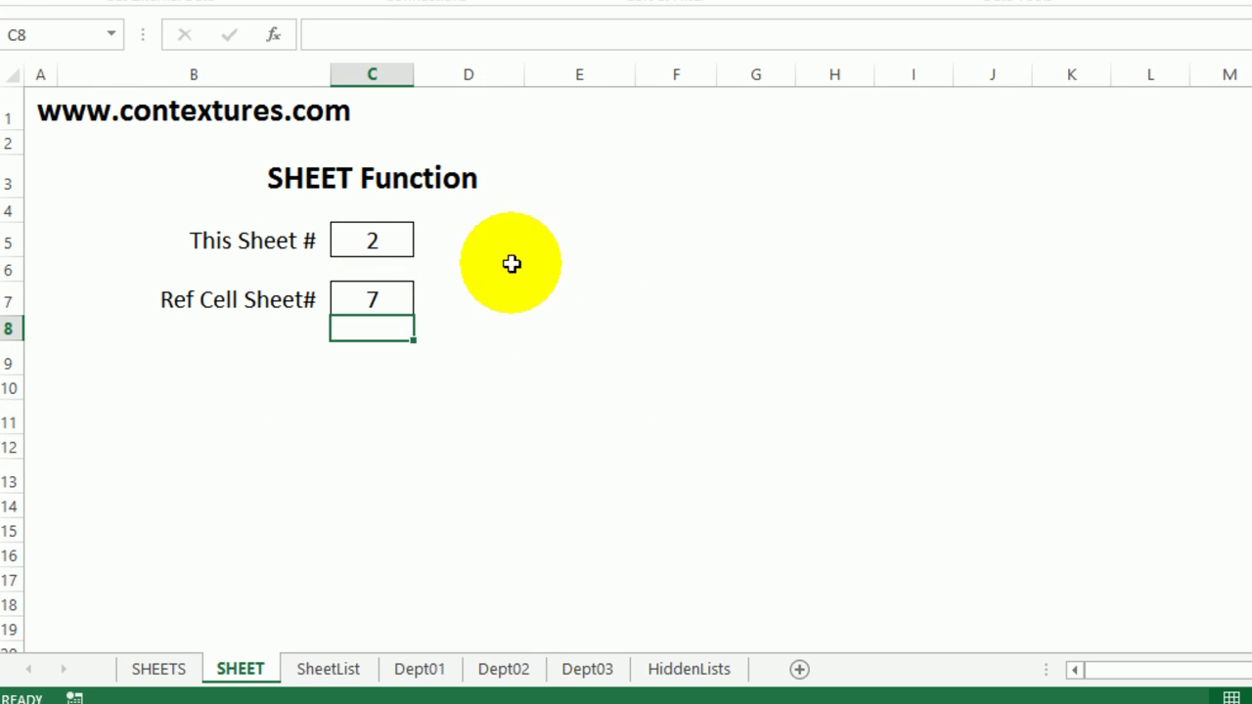
left_click(394, 296)
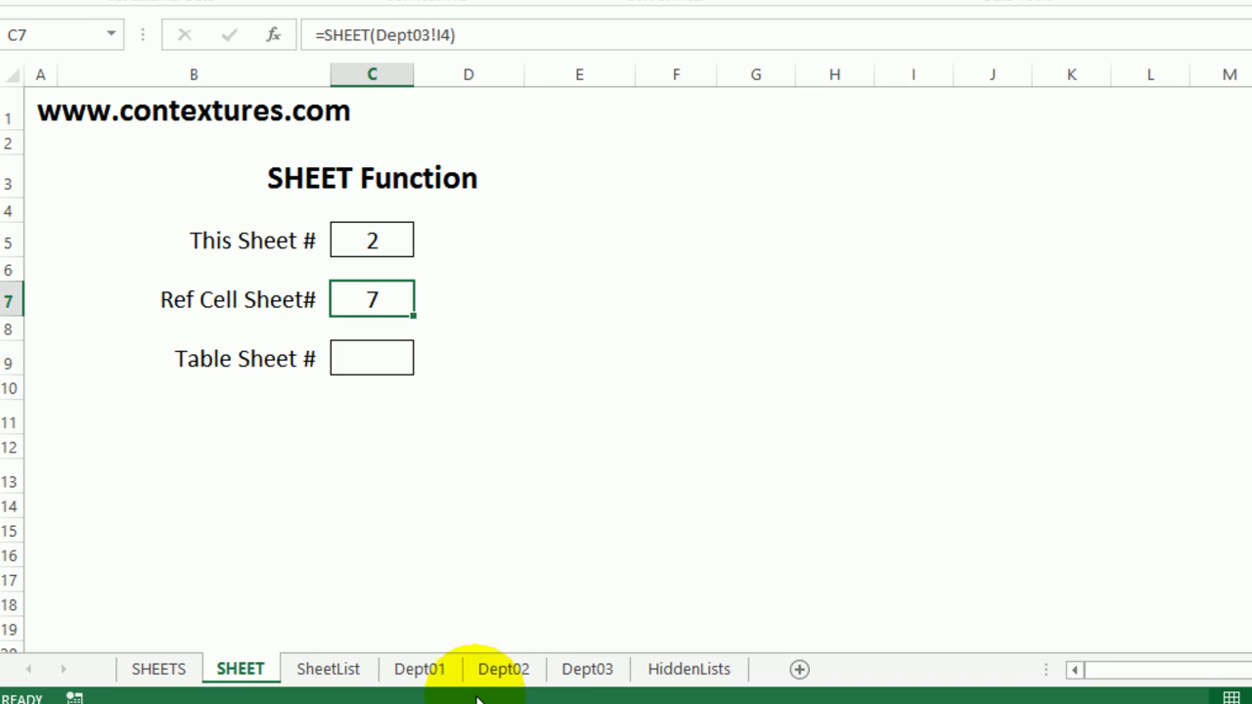
Look at the Regions table on HiddenLists, and enter =SHEET(tblRegions) in C9 of the SHEET sheet to return the table's sheet number
left_click(712, 675)
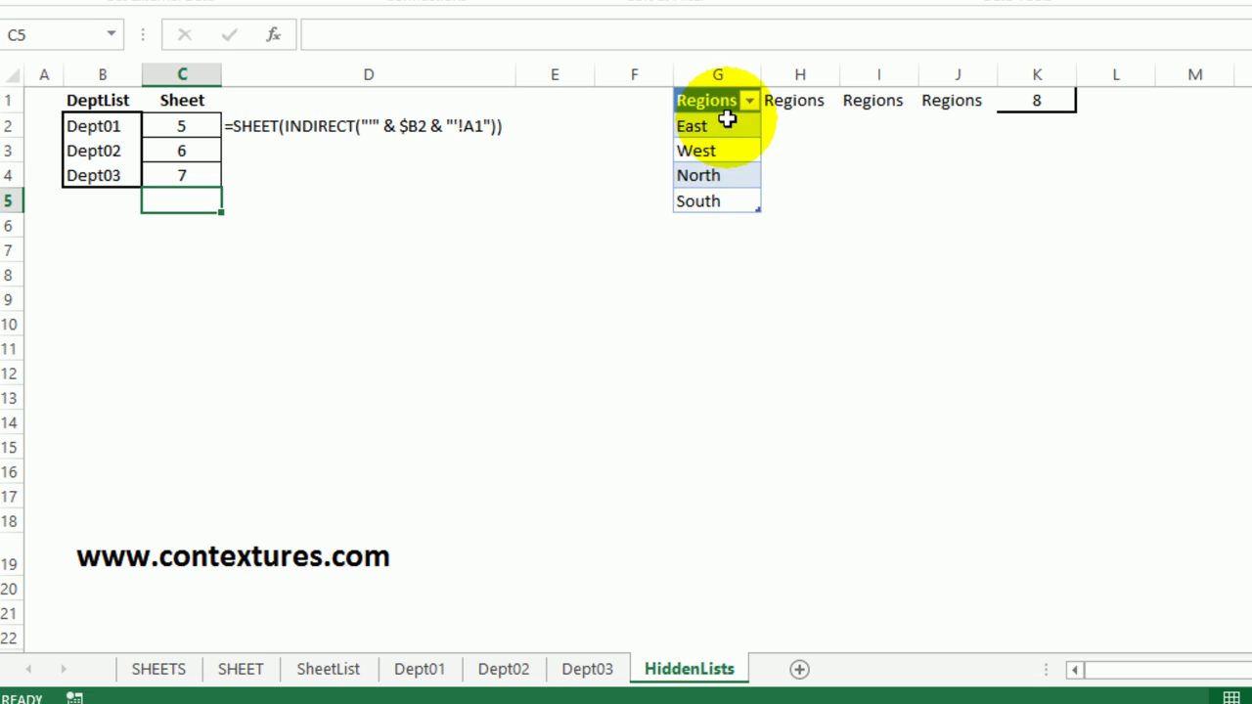
left_click(724, 162)
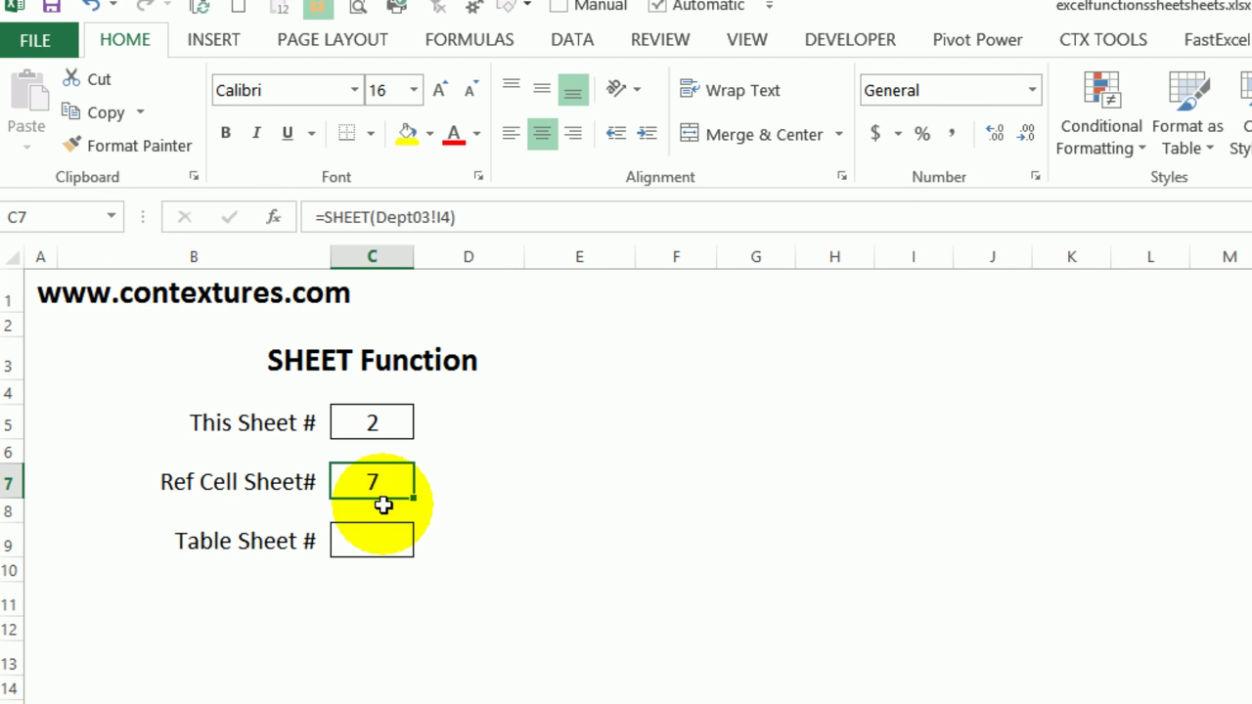
left_click(371, 534)
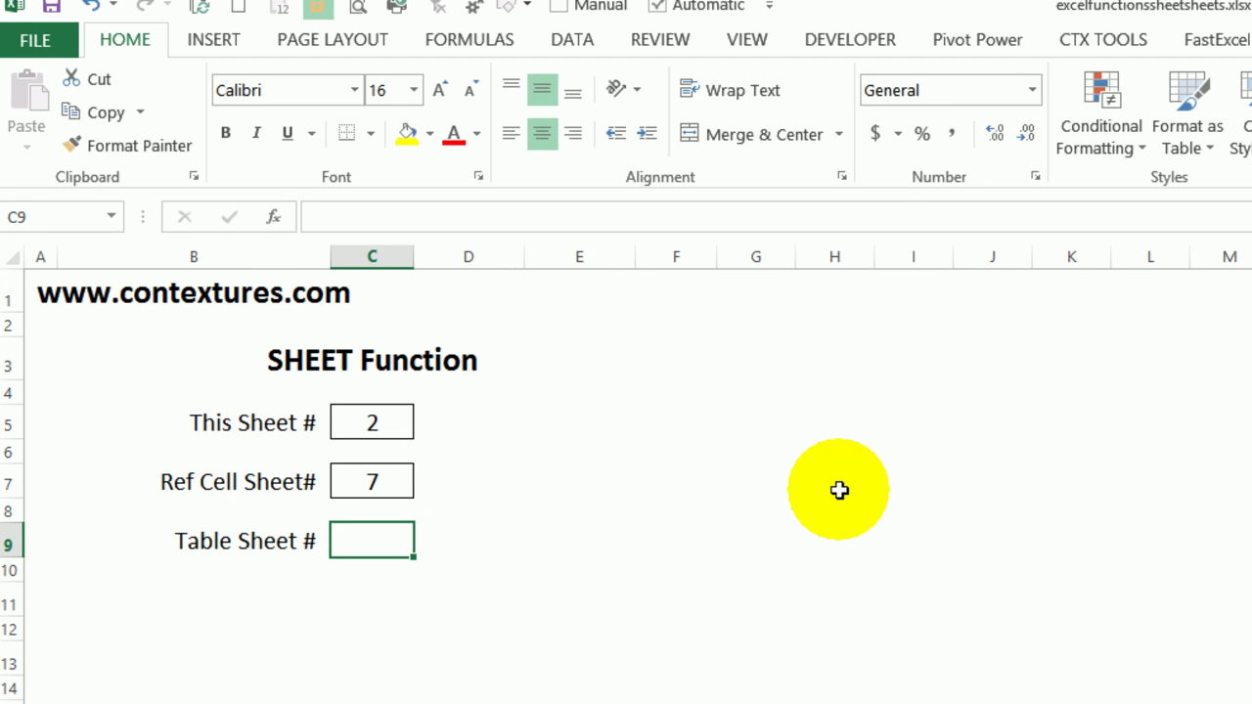
type("=sheet")
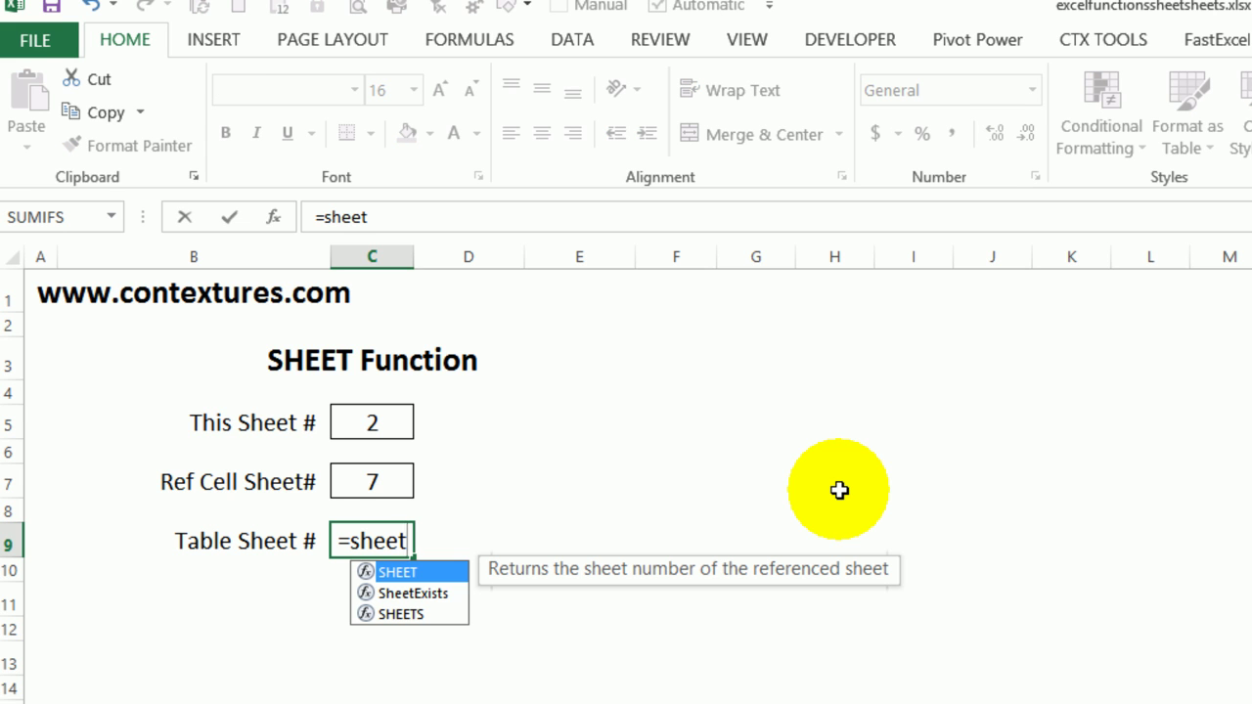
type("(")
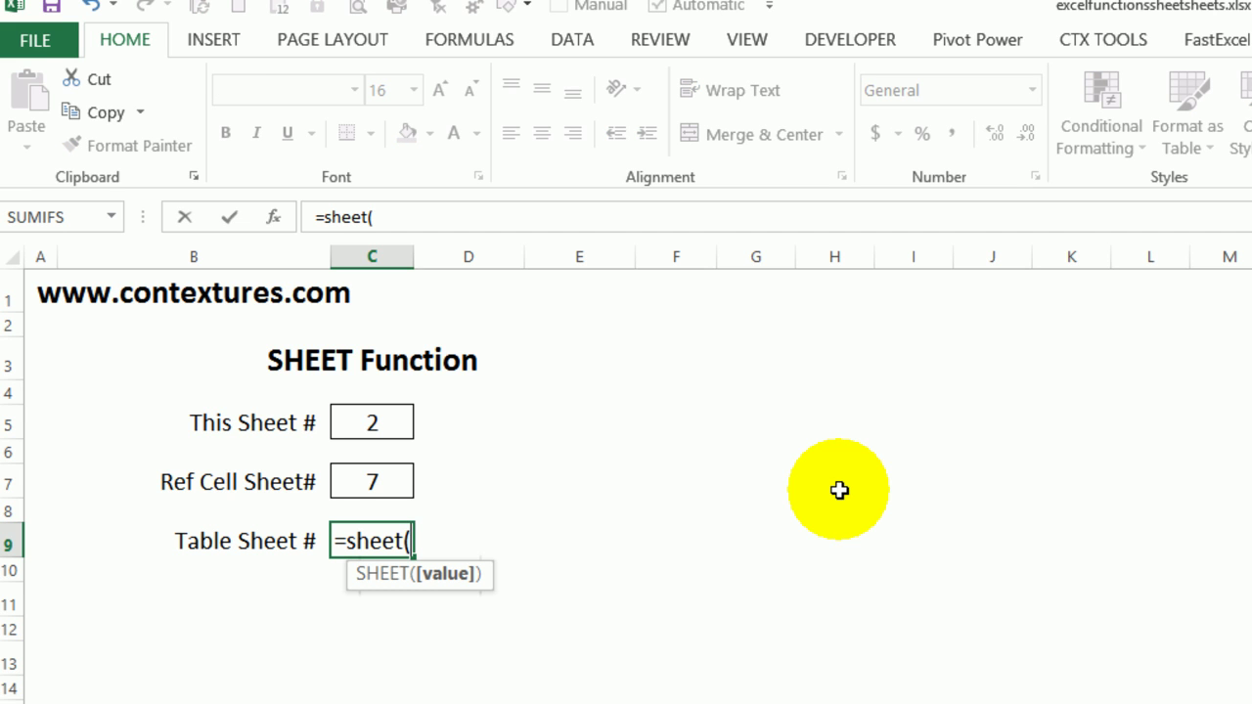
type("tbl")
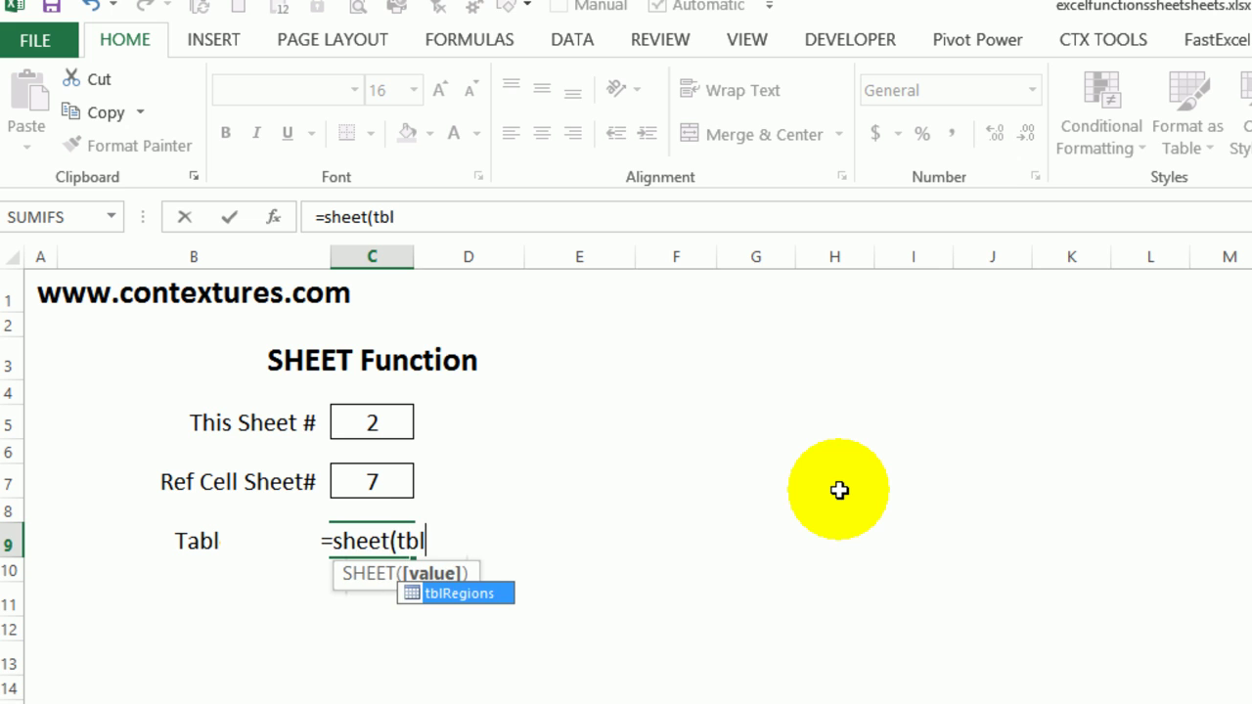
double_click(480, 595)
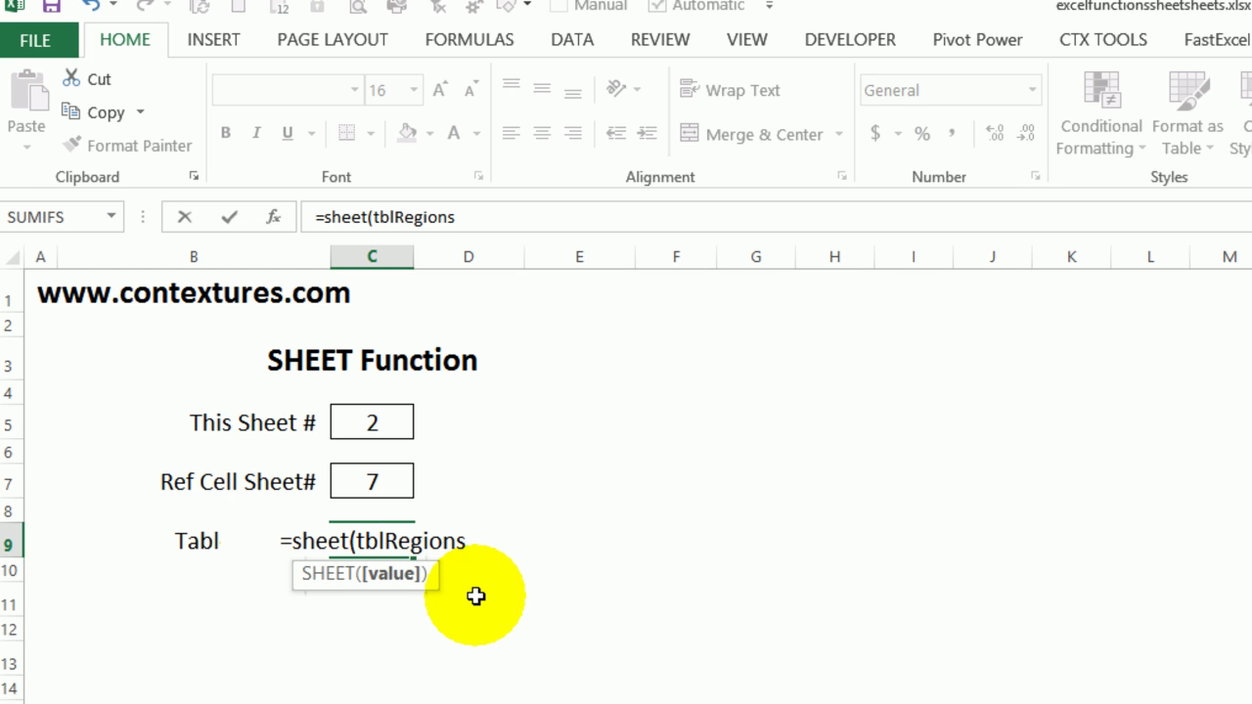
type(")")
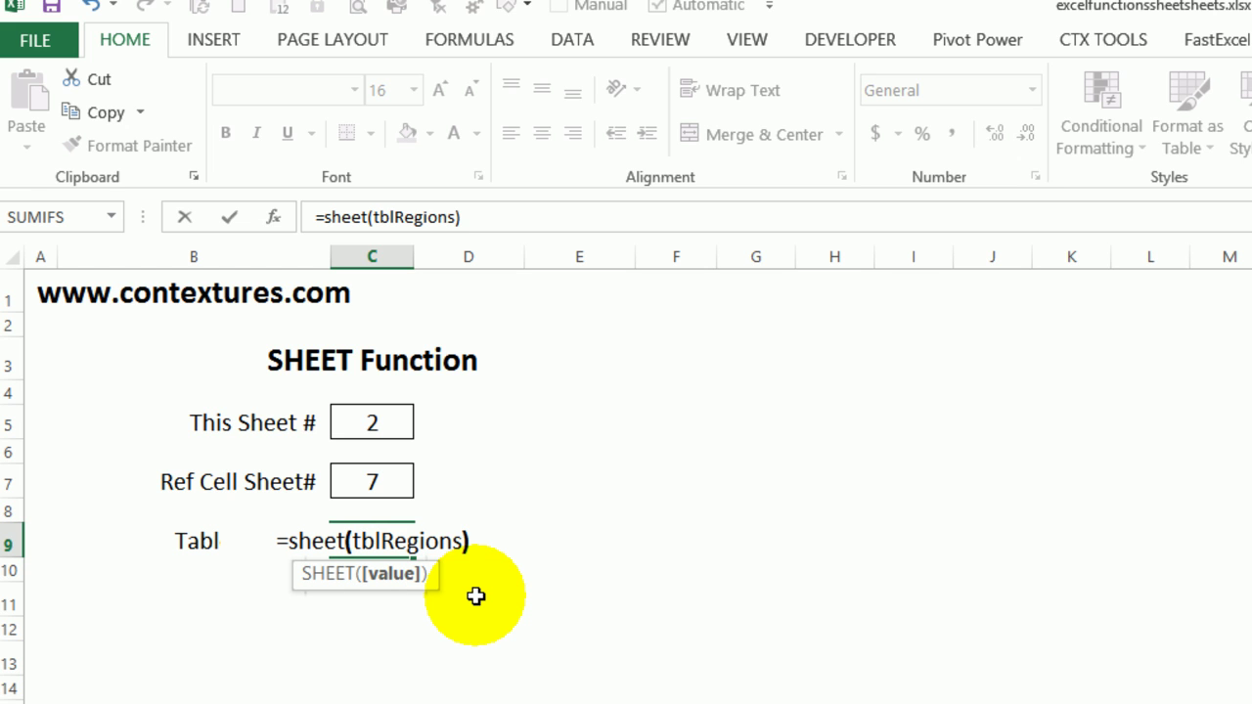
key("Return")
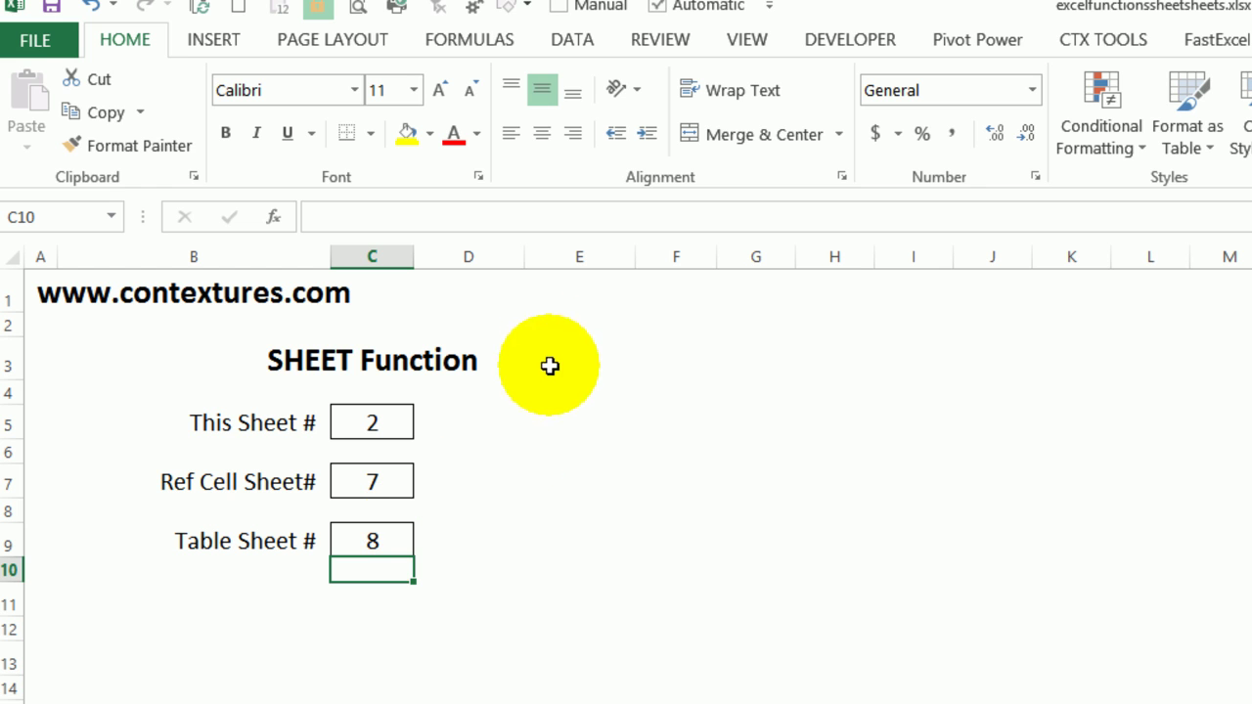
Review the workbook's defined names in the Name Manager, and enter =SHEET(MonthList) in C11 to return the named range's sheet number
left_click(502, 44)
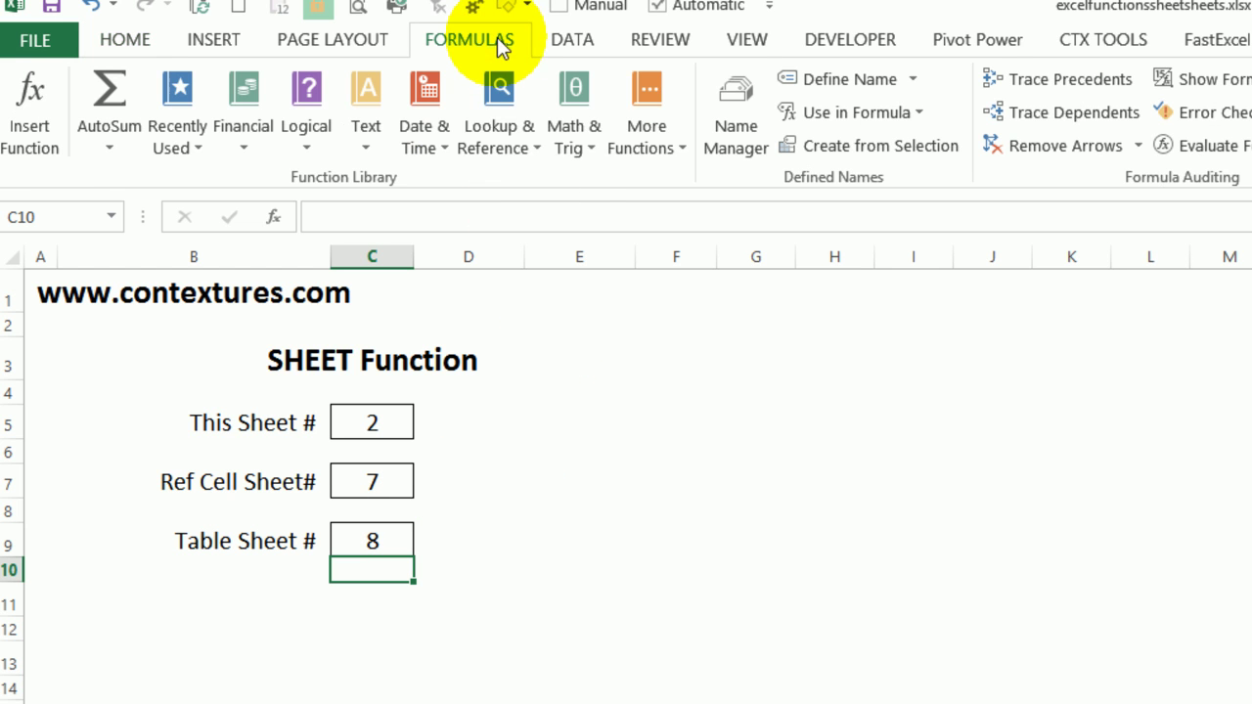
left_click(730, 115)
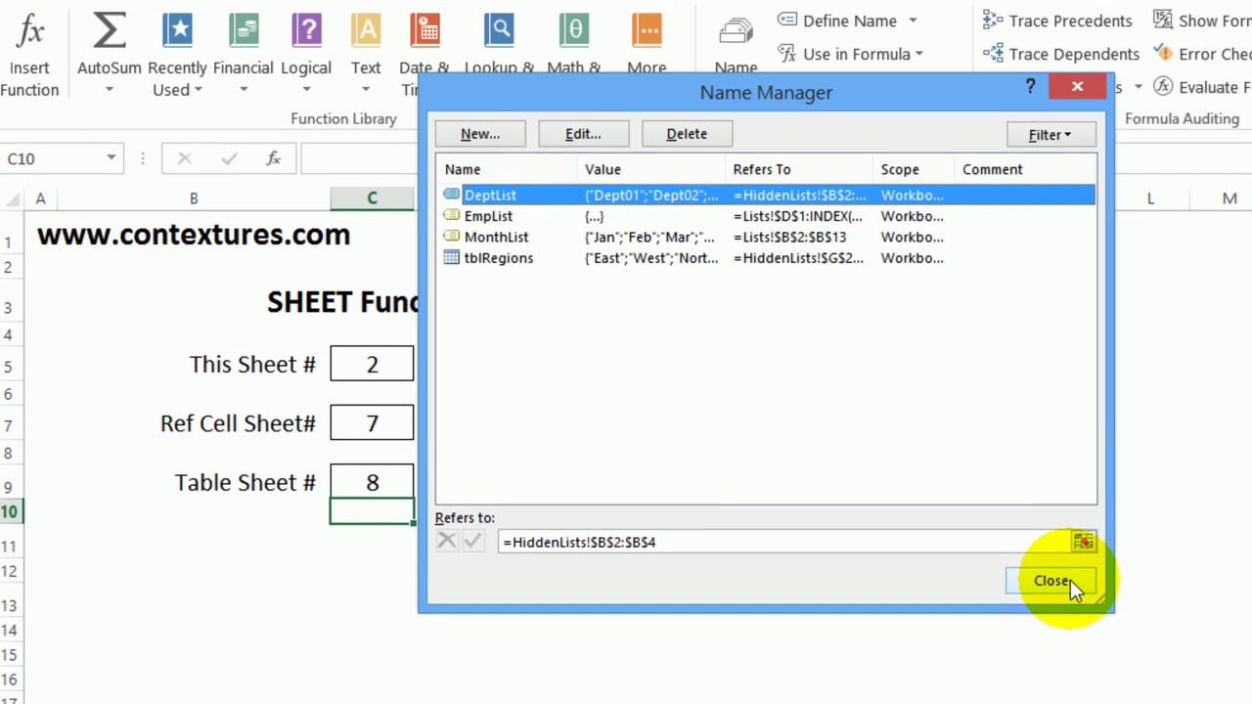
left_click(1052, 580)
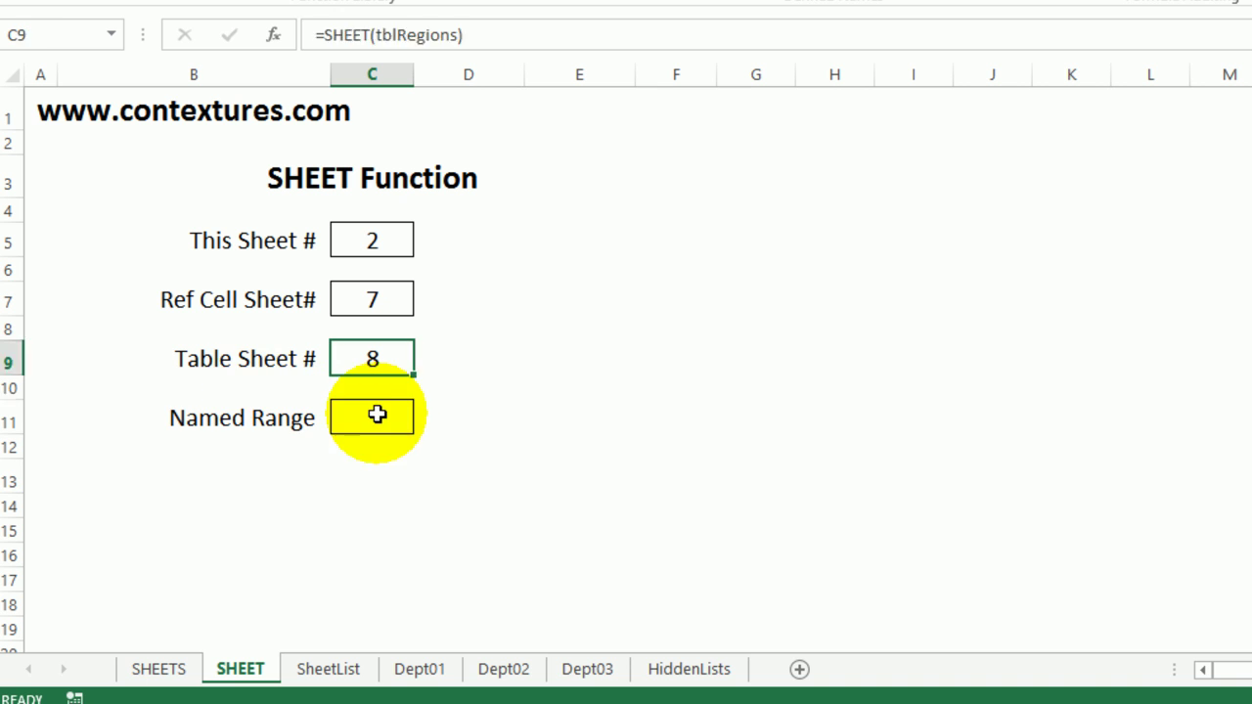
left_click(376, 540)
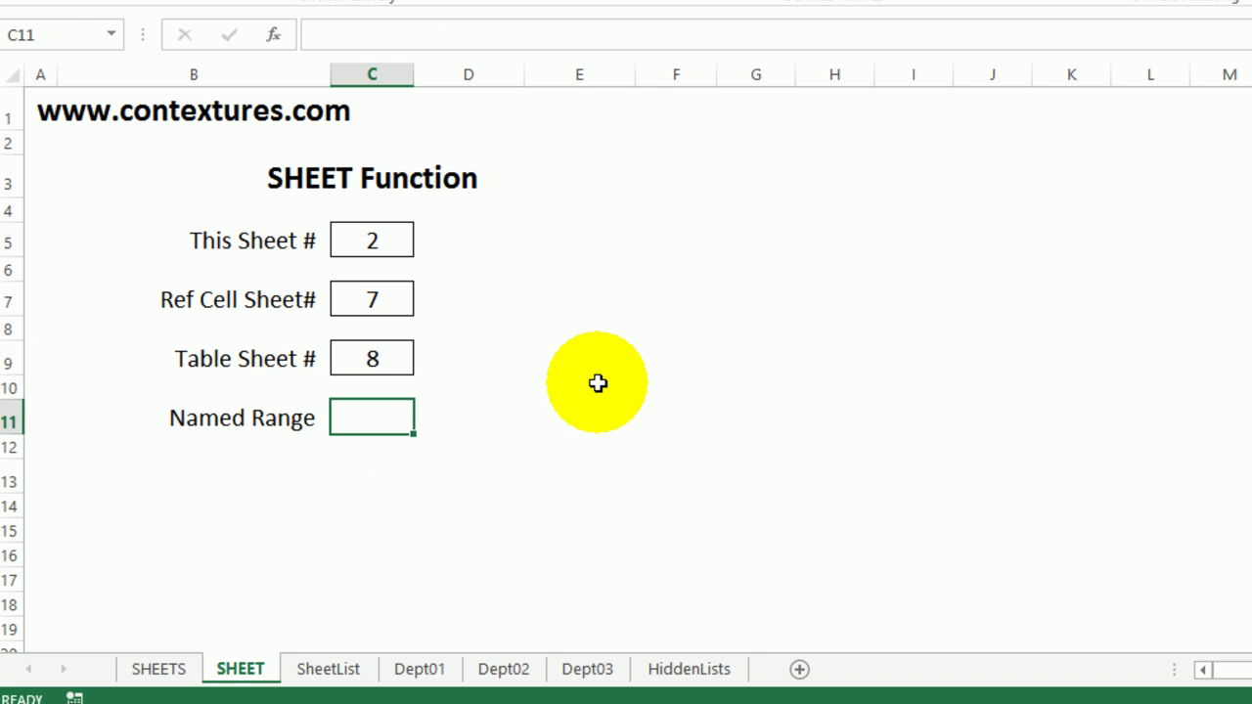
type("=sheet(")
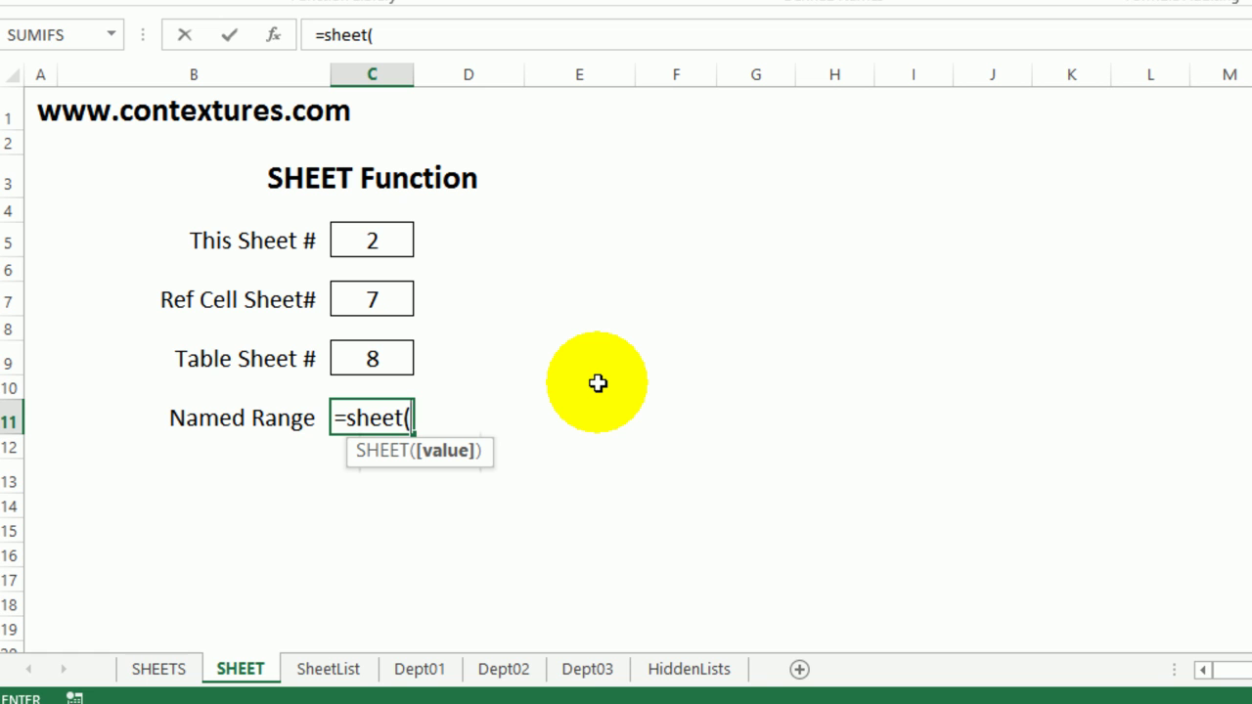
type("mon")
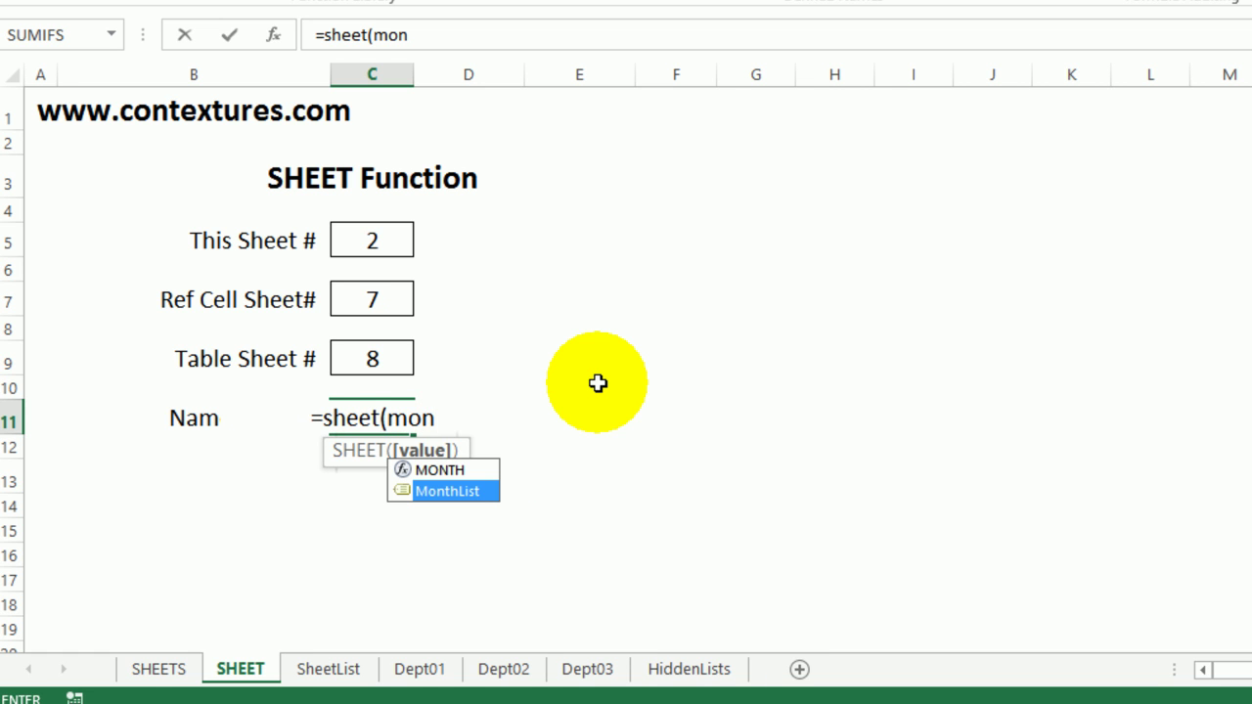
key("Tab")
type(")")
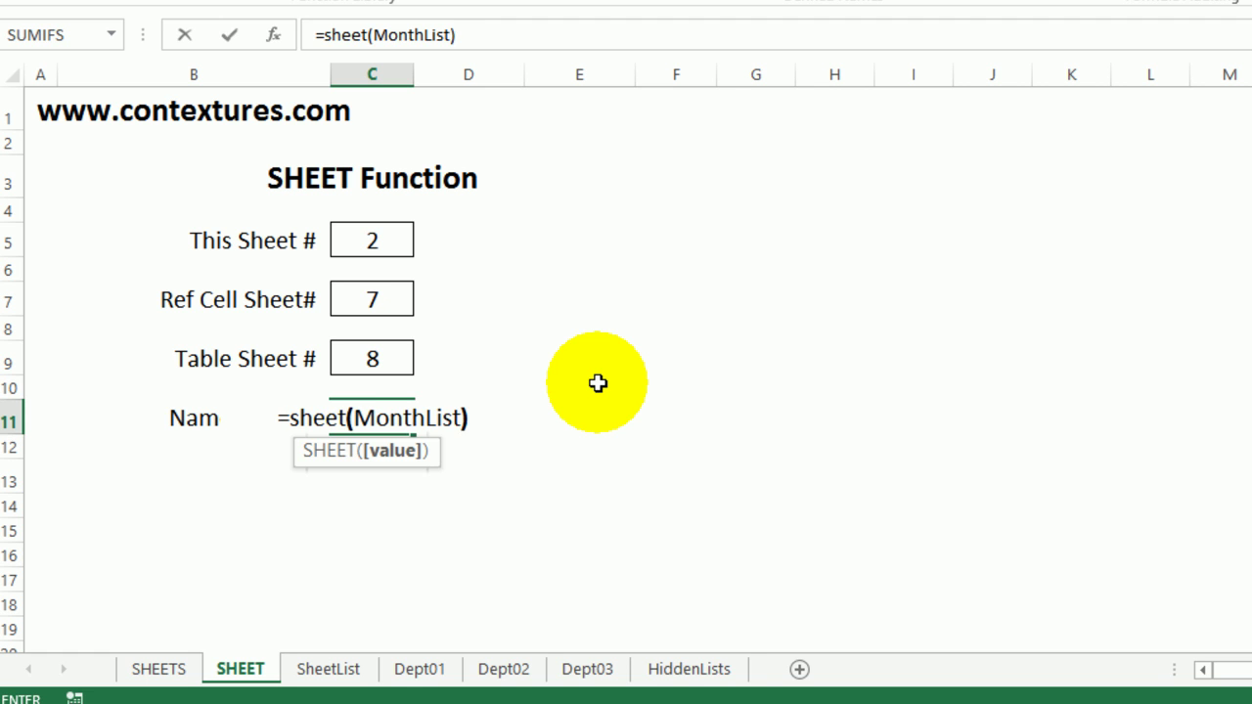
key("Return")
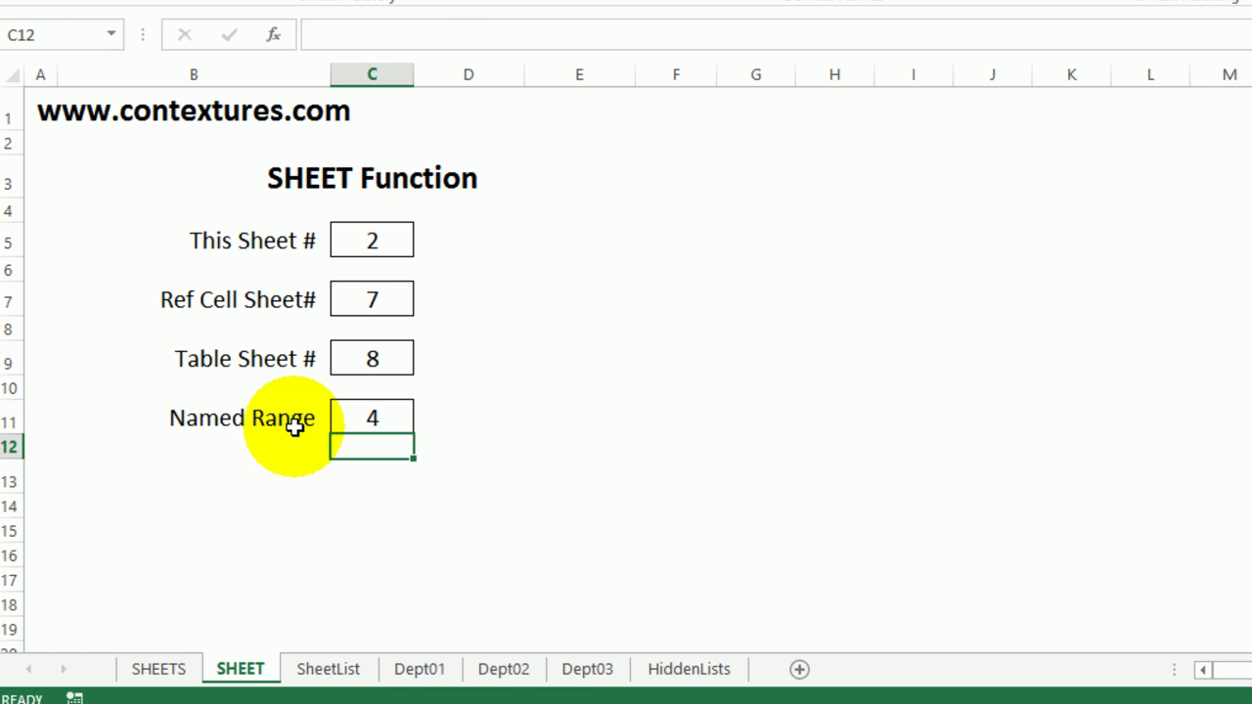
On the SheetList sheet, enter the formula =SHEET(INDIRECT(B4&"!A1")) in C4 to return the number of the sheet named in B4
left_click(333, 669)
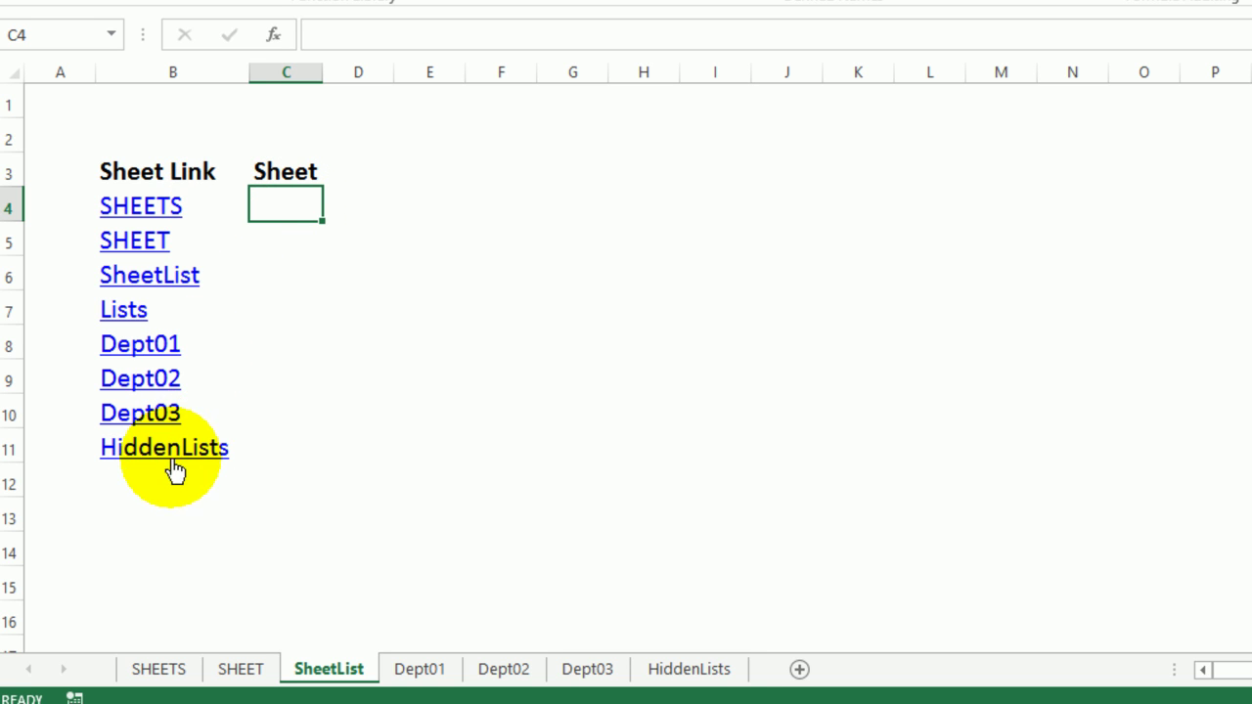
double_click(282, 202)
type("=sheet(indirect(")
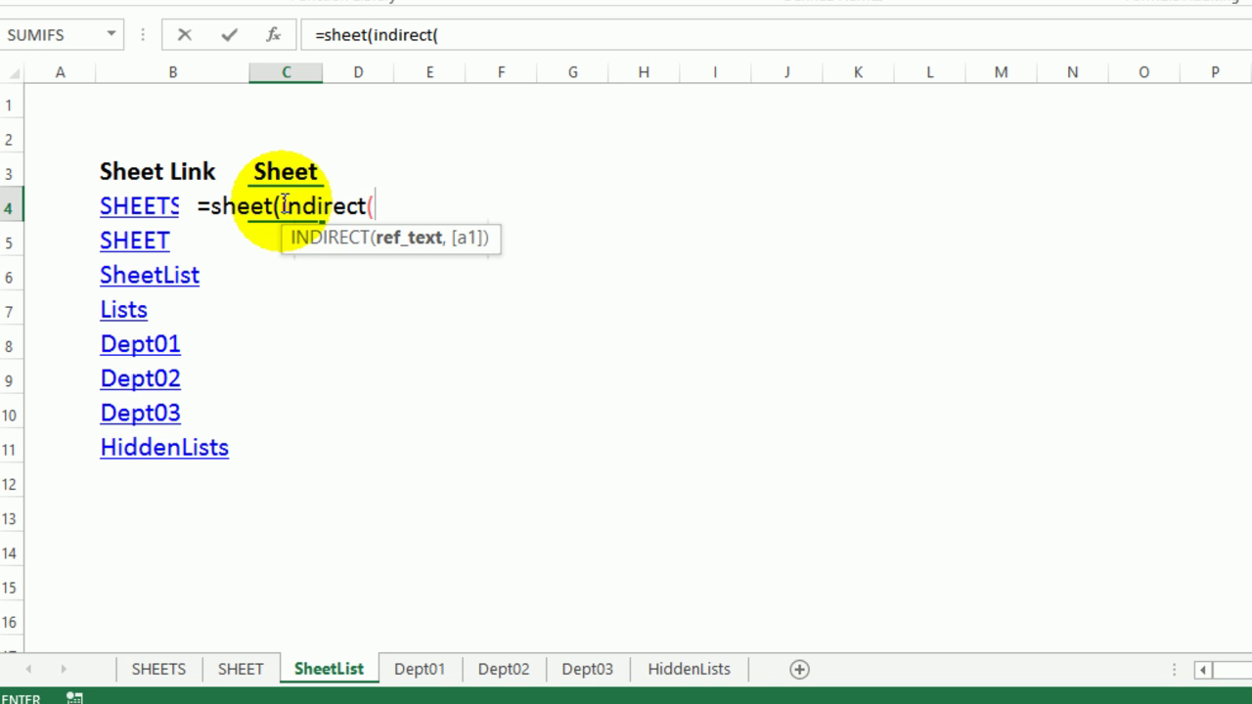
left_click(112, 207)
type("&")
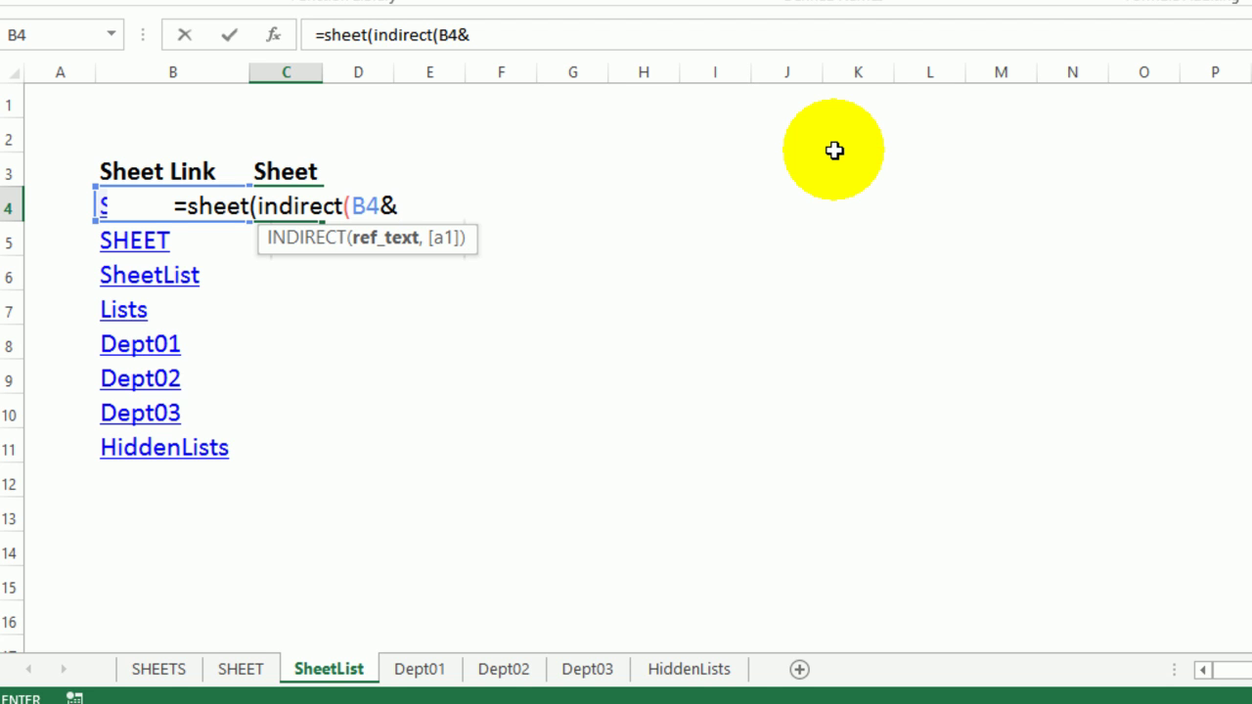
type("\"")
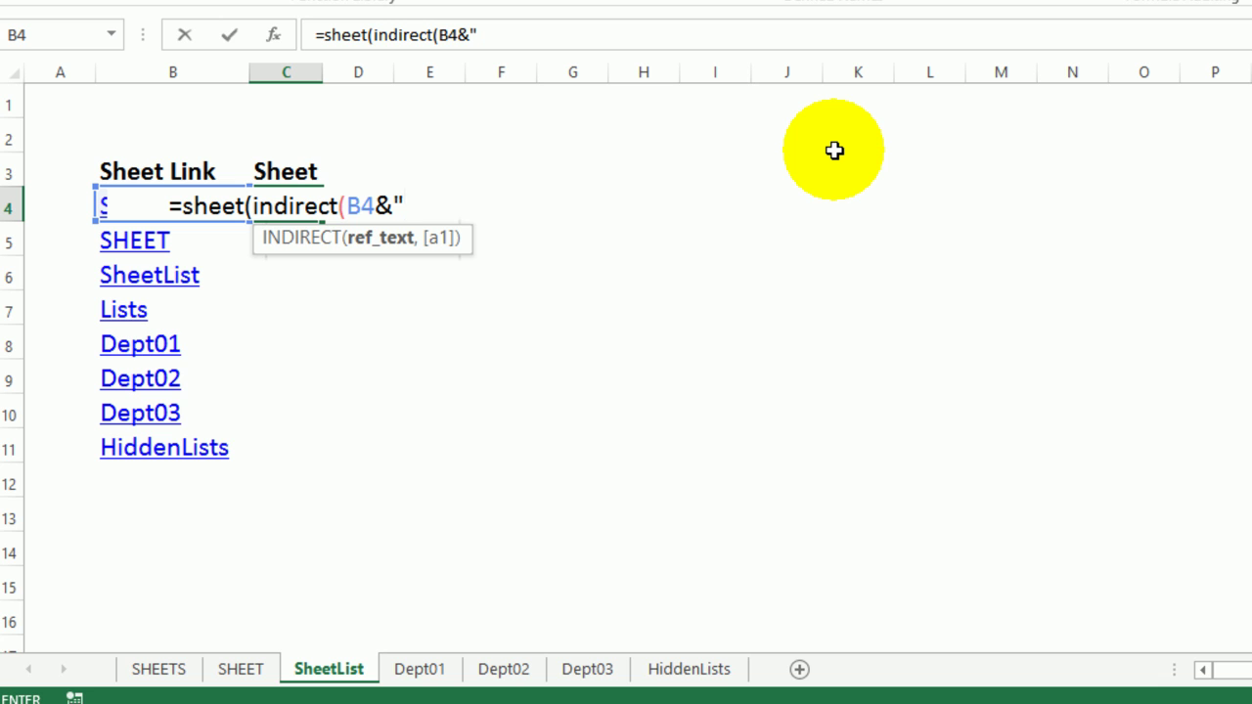
type("!")
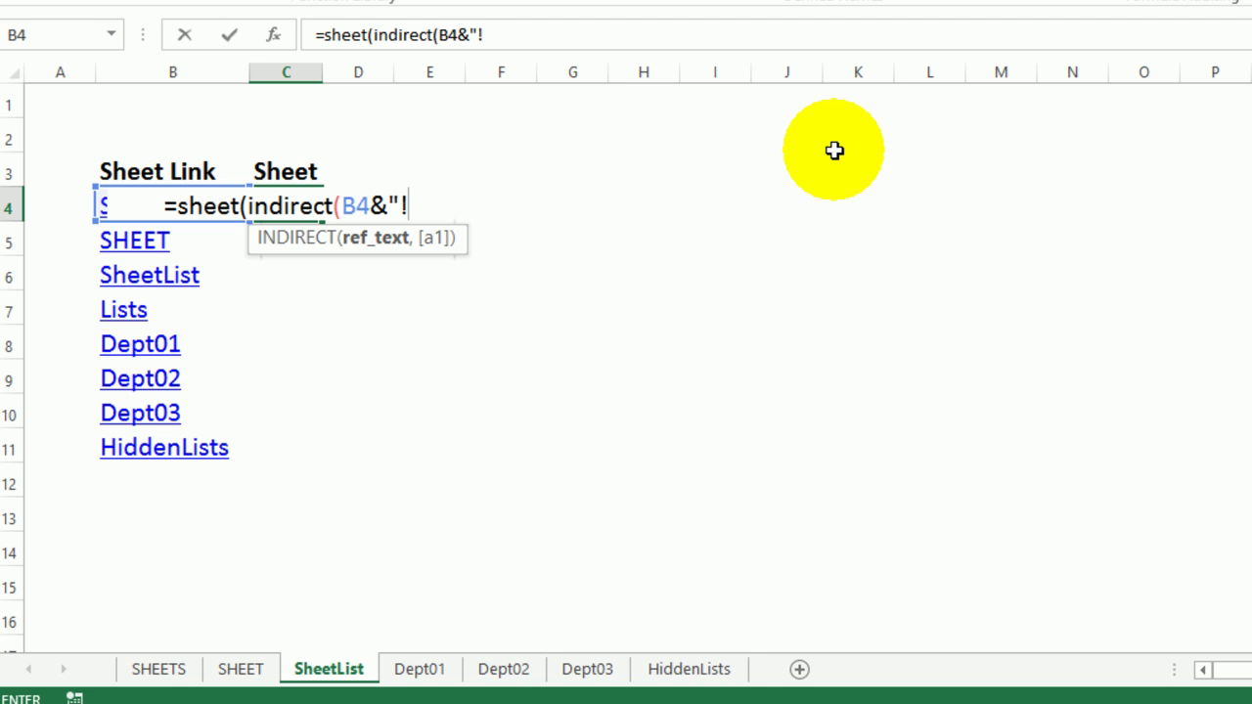
type("A1\"")
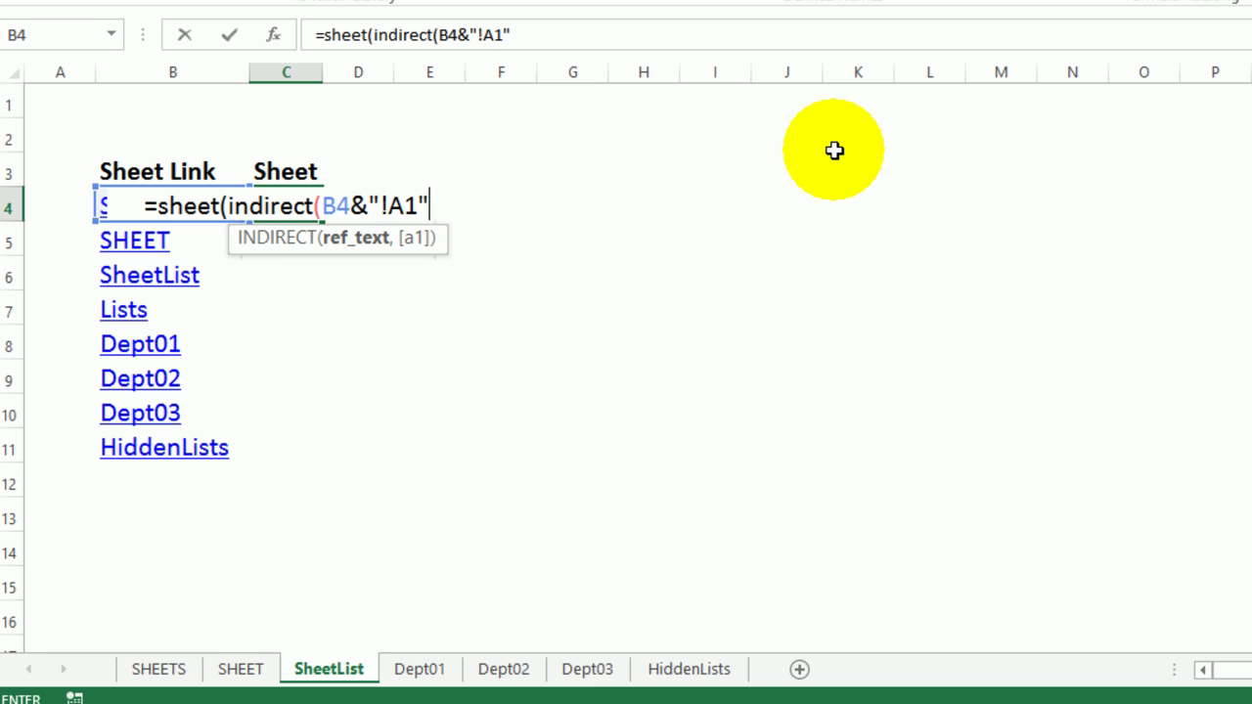
type(")")
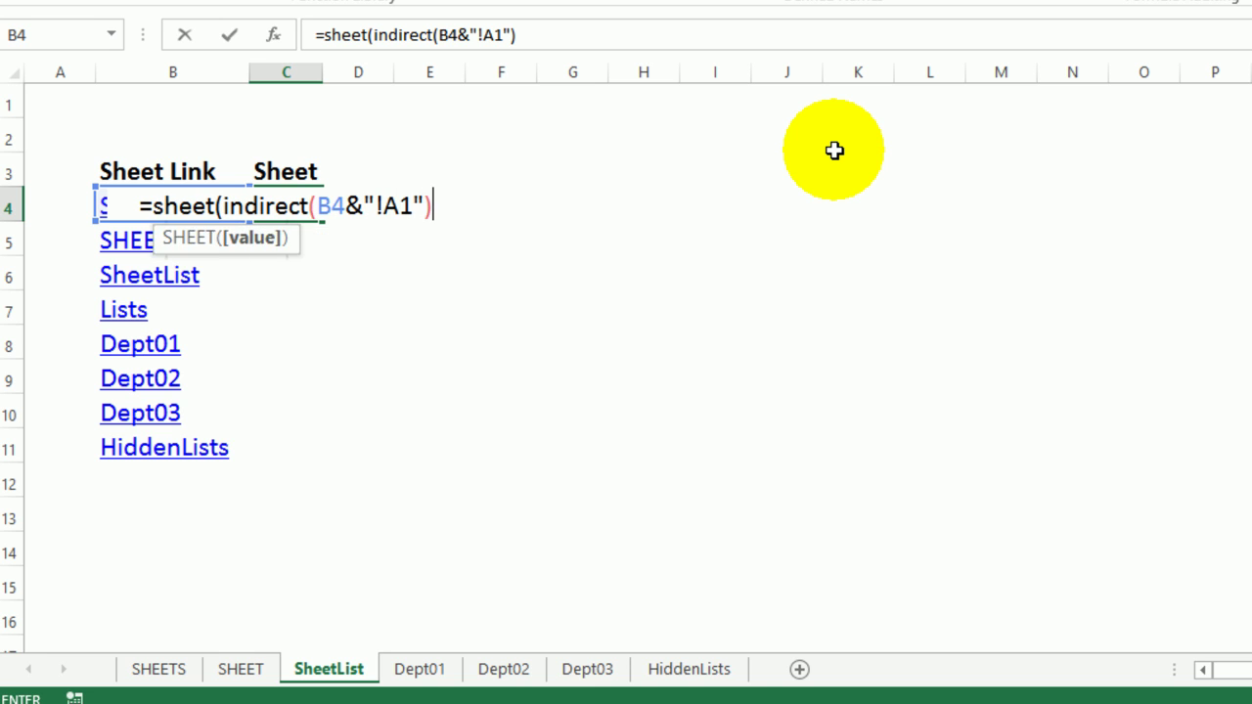
type(")")
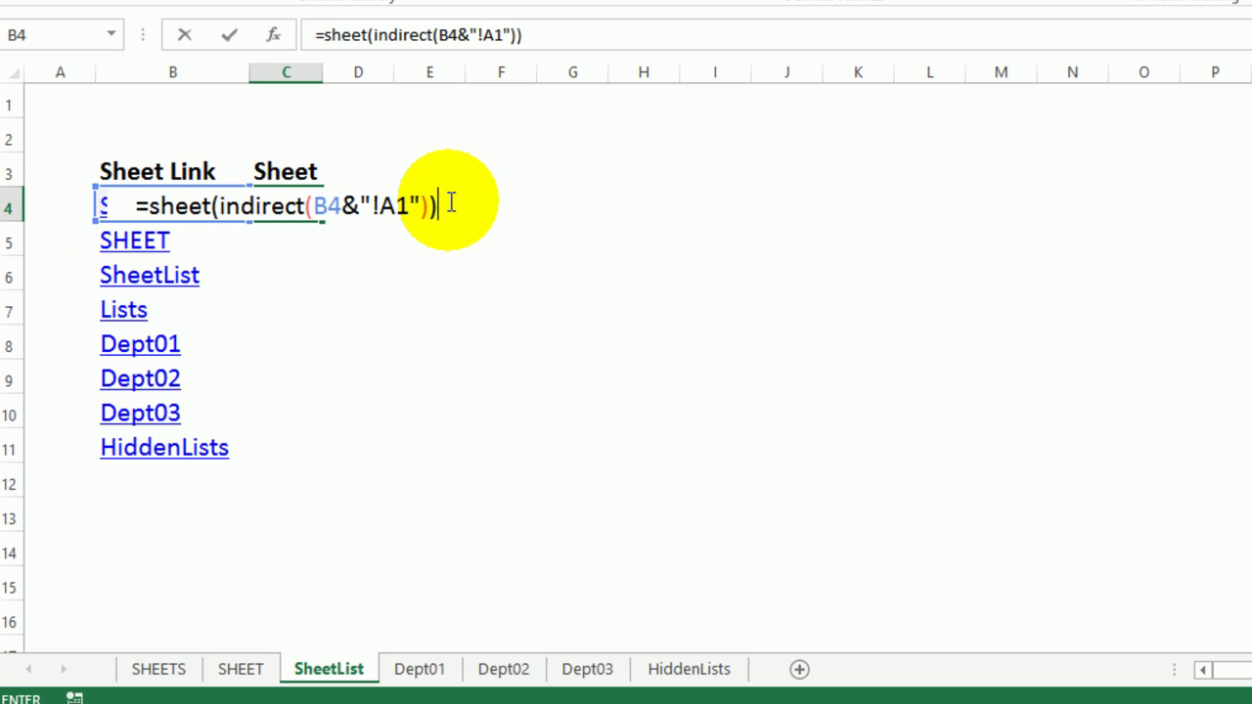
key("Return")
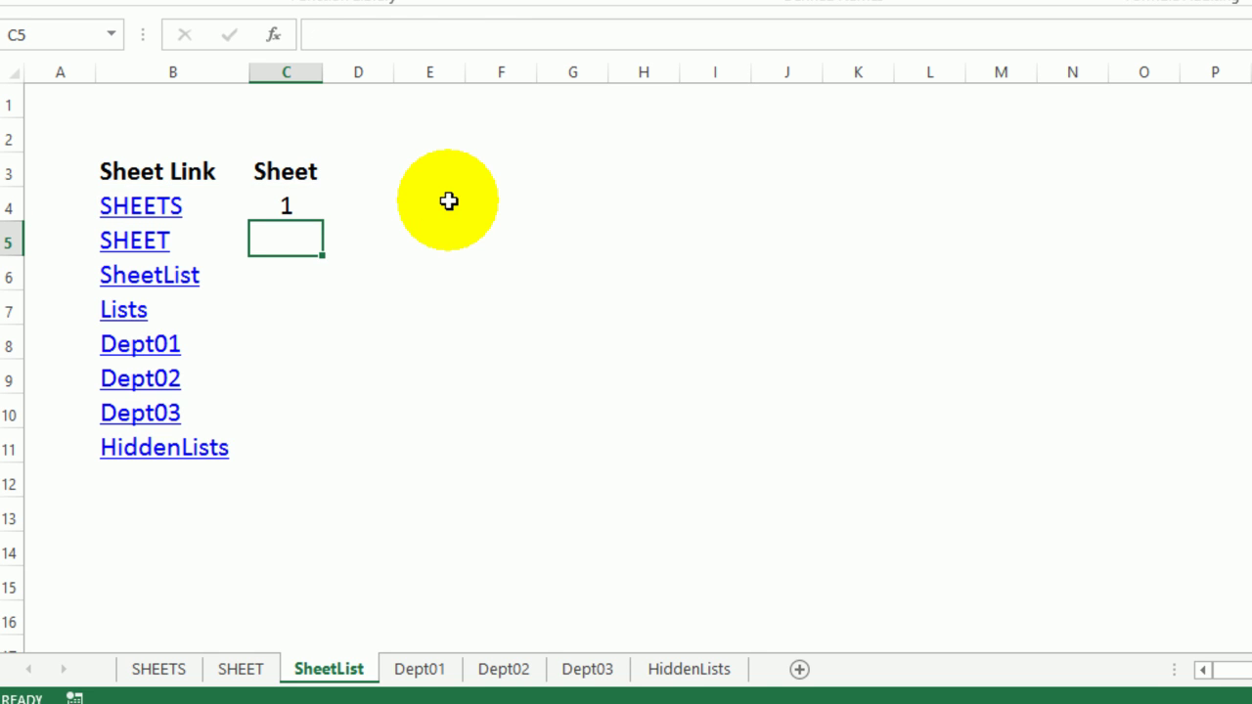
Fill the C4 formula down through C11 so every listed sheet name has its sheet number
left_click(310, 205)
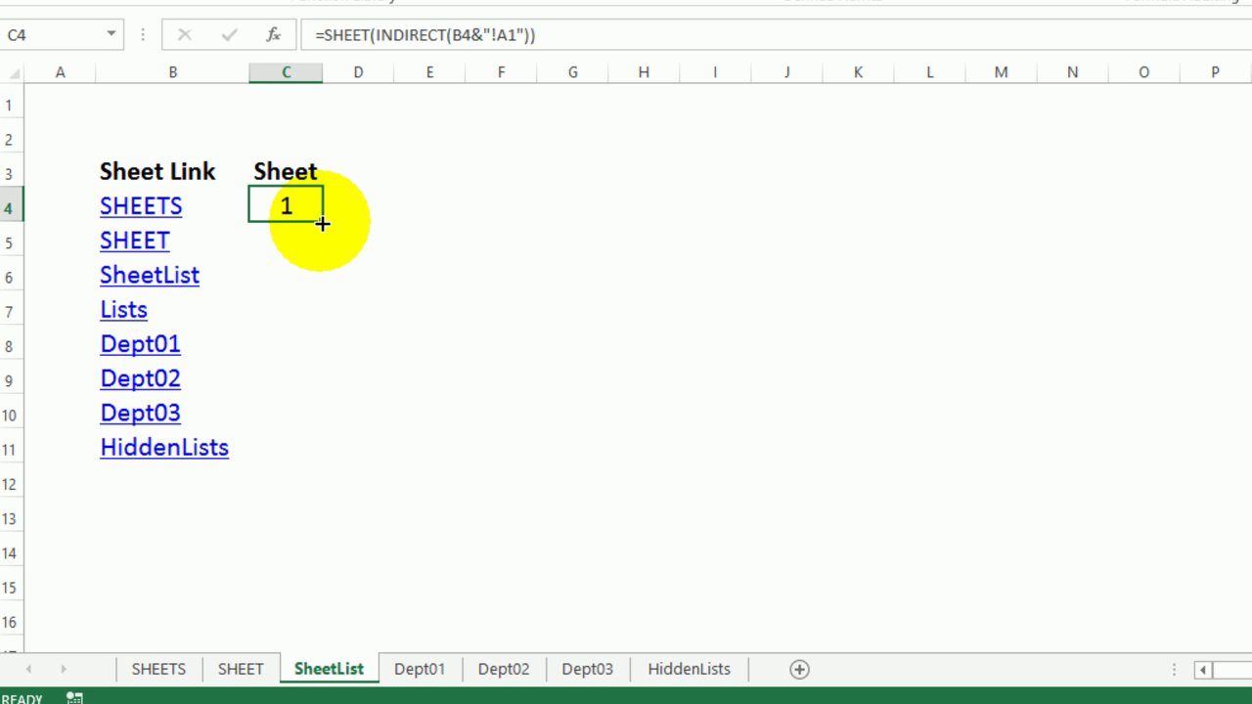
double_click(322, 224)
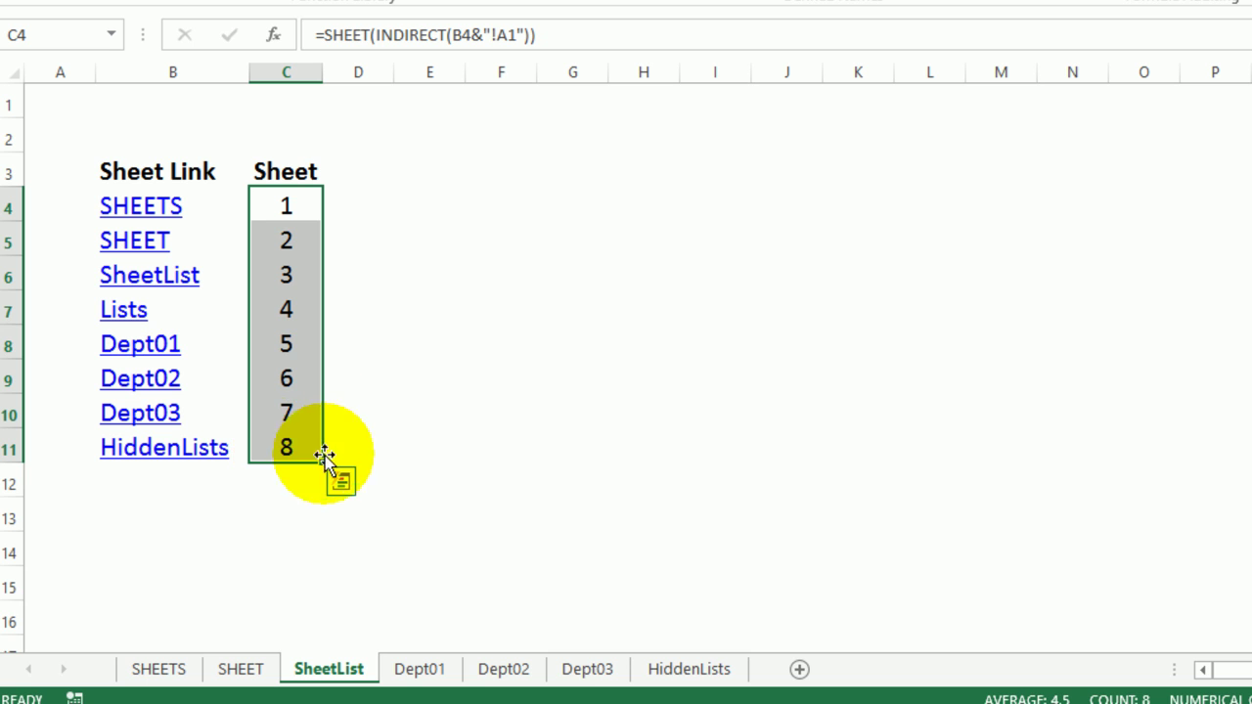
left_click(309, 204)
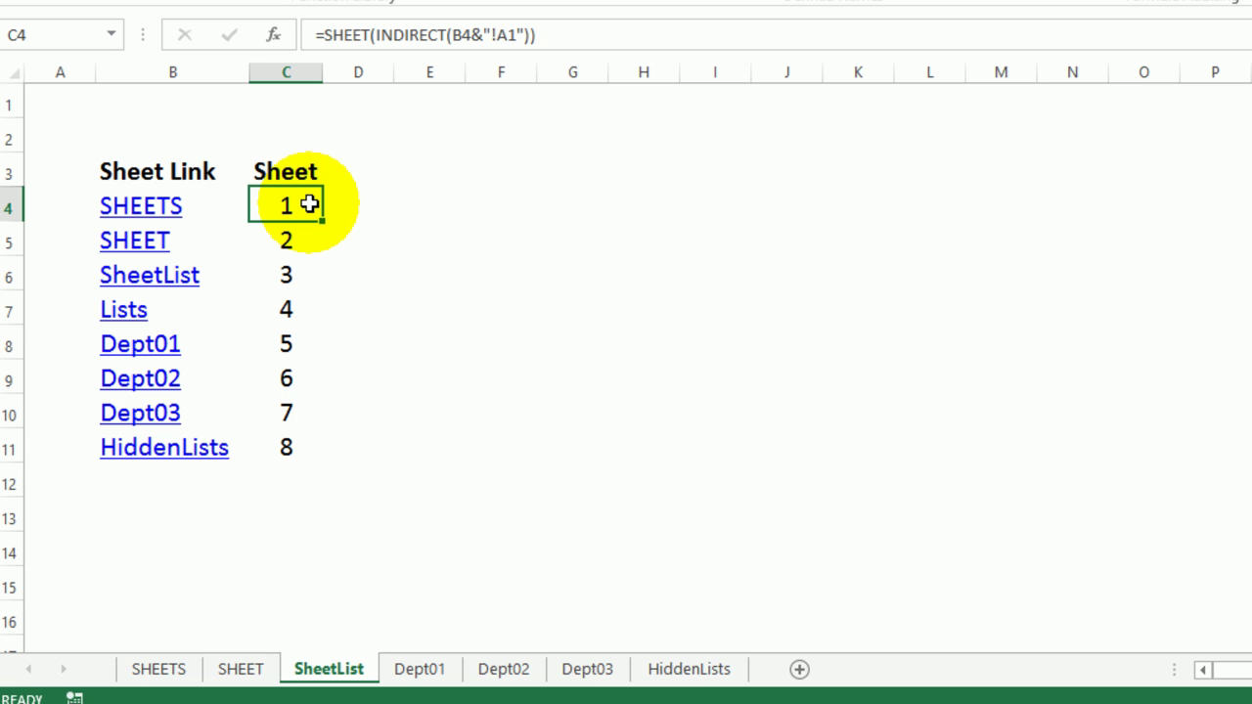
Widen column B slightly and sort the list by Sheet Link in ascending alphabetical order
left_click_drag(249, 73, 277, 76)
left_click(235, 200)
left_click(462, 31)
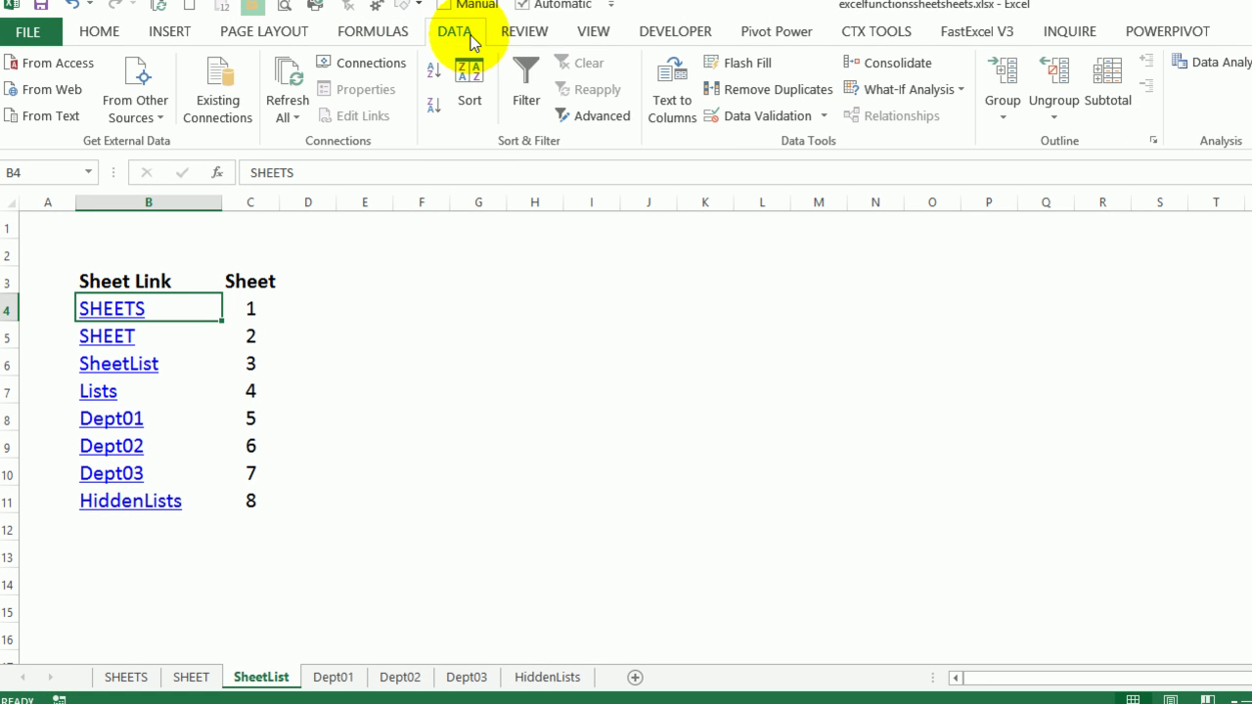
left_click(433, 70)
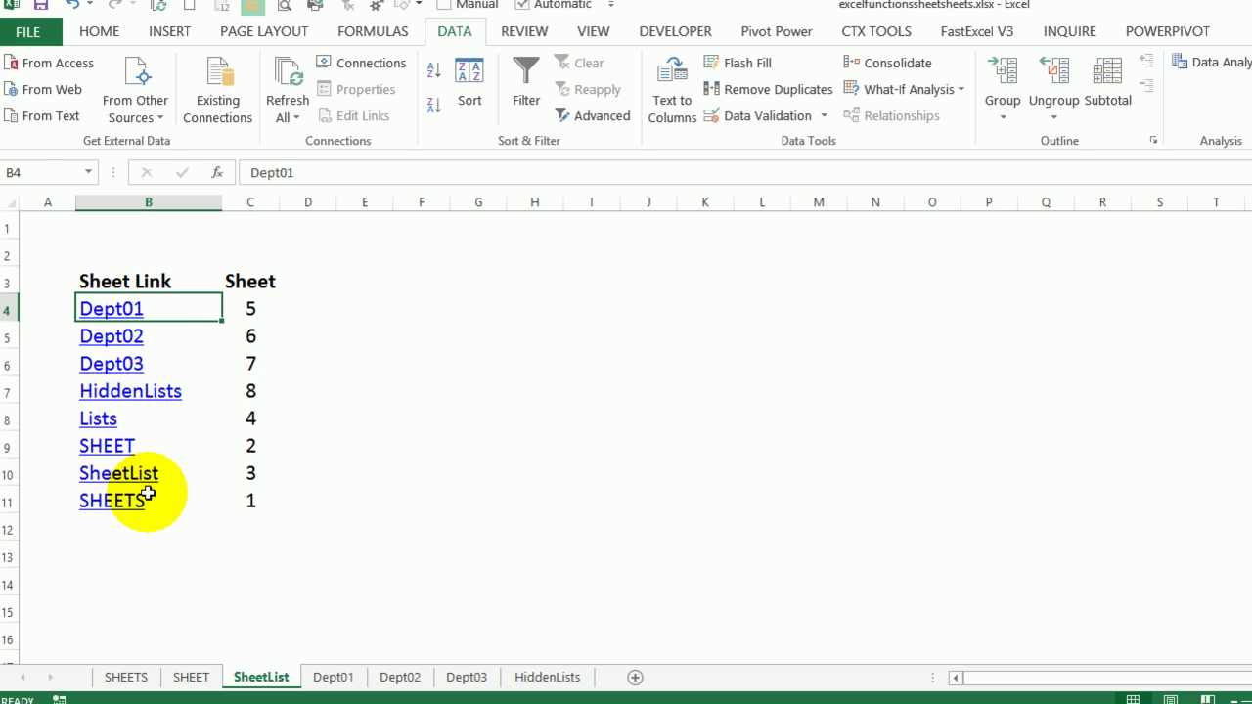
Sort the list by the numbers in the Sheet column, from smallest to largest
left_click(256, 309)
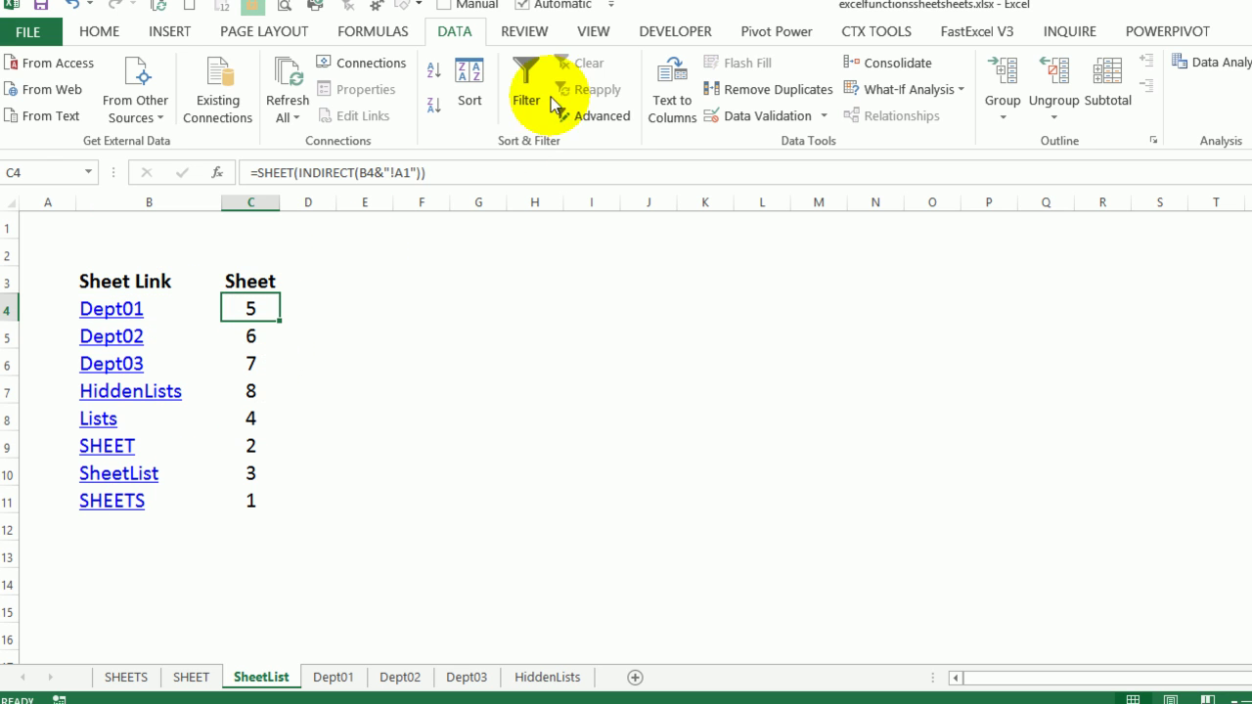
left_click(434, 84)
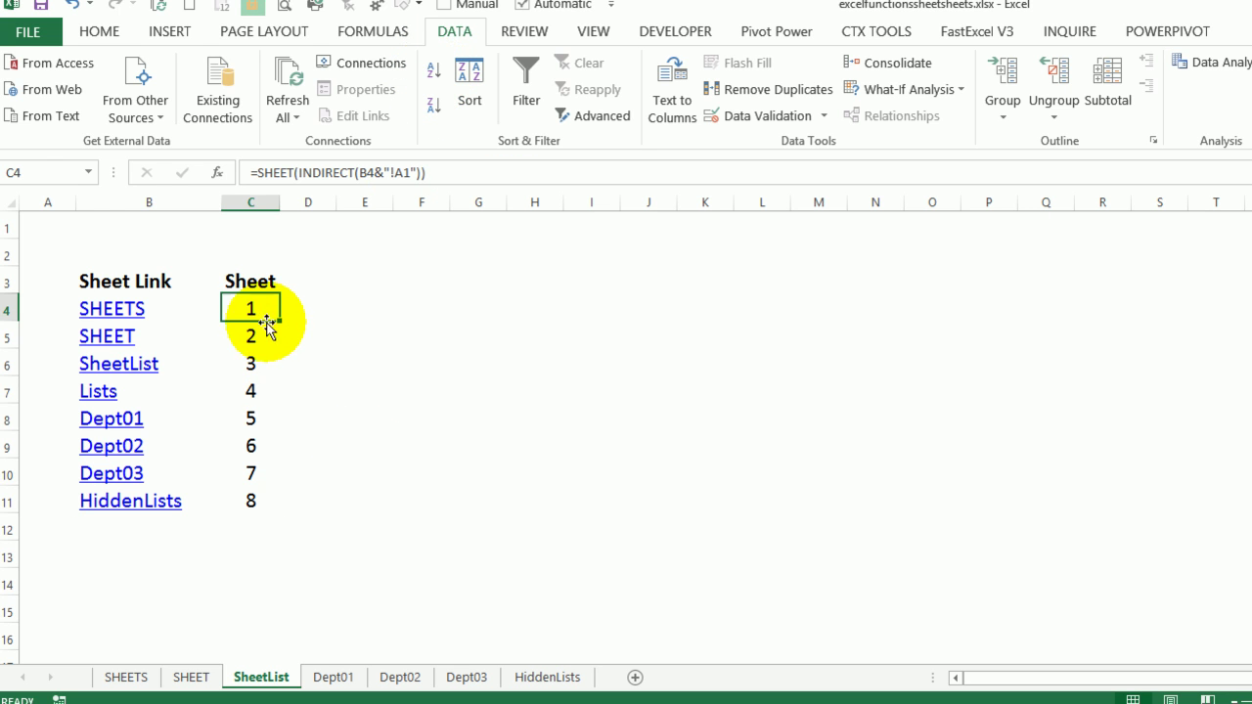